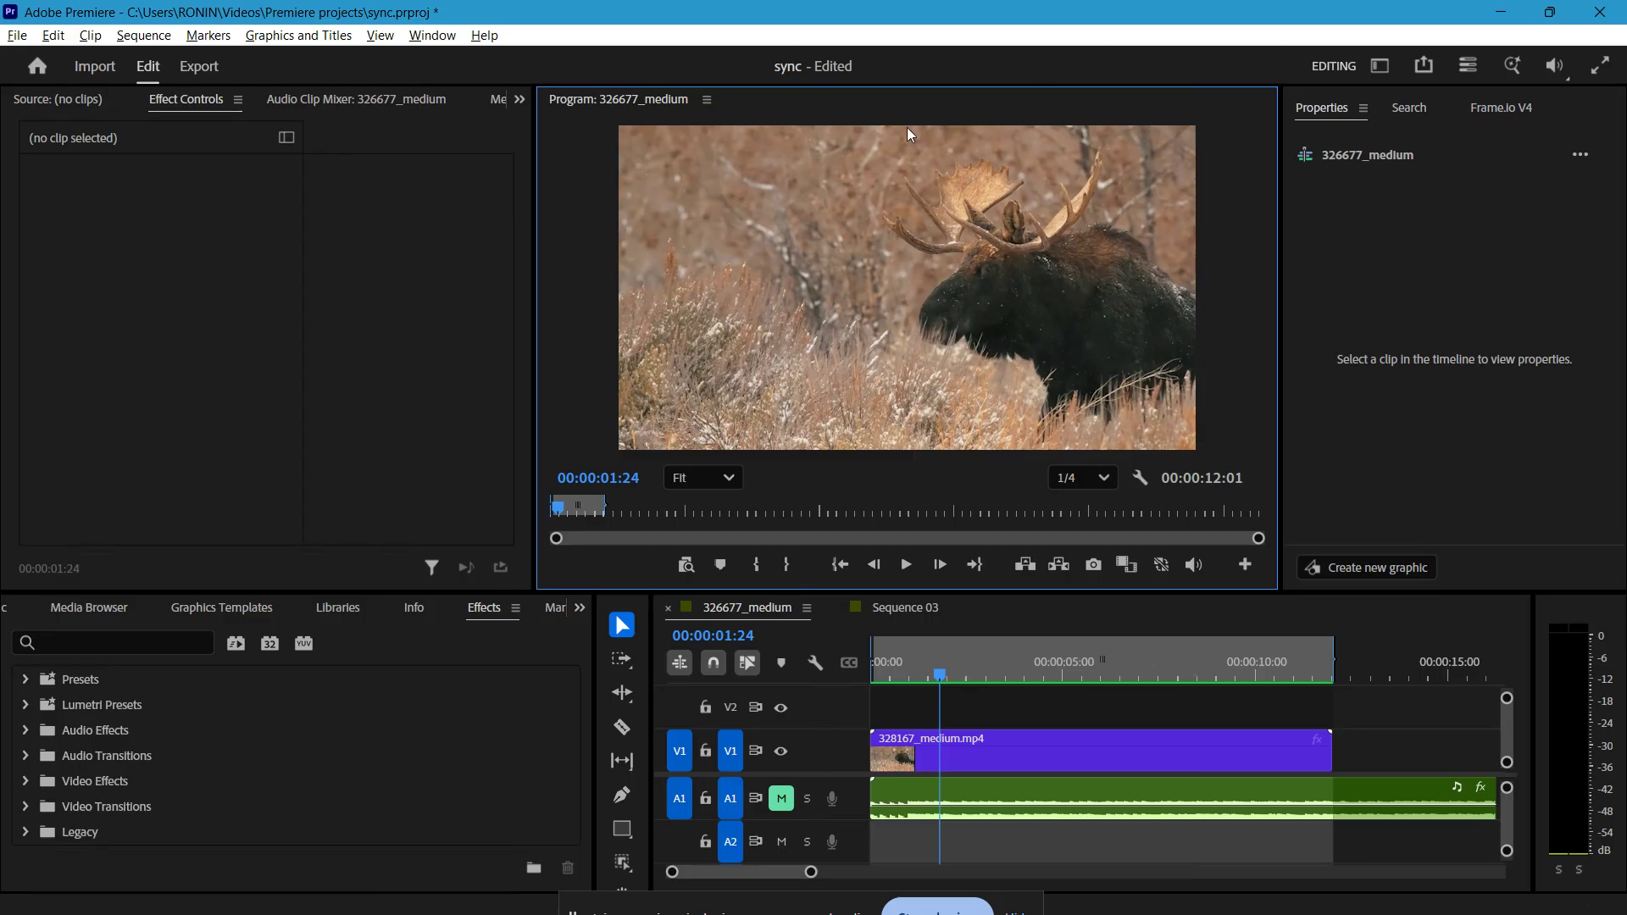
- Move the timeline playhead to 00:00:05:12 over the 328167_medium.mp4 clip and leave the clip deselected
{"action": "left_click", "coordinate": [1120, 748]}
{"action": "left_click_drag", "start_coordinate": [1112, 674], "coordinate": [1074, 683]}
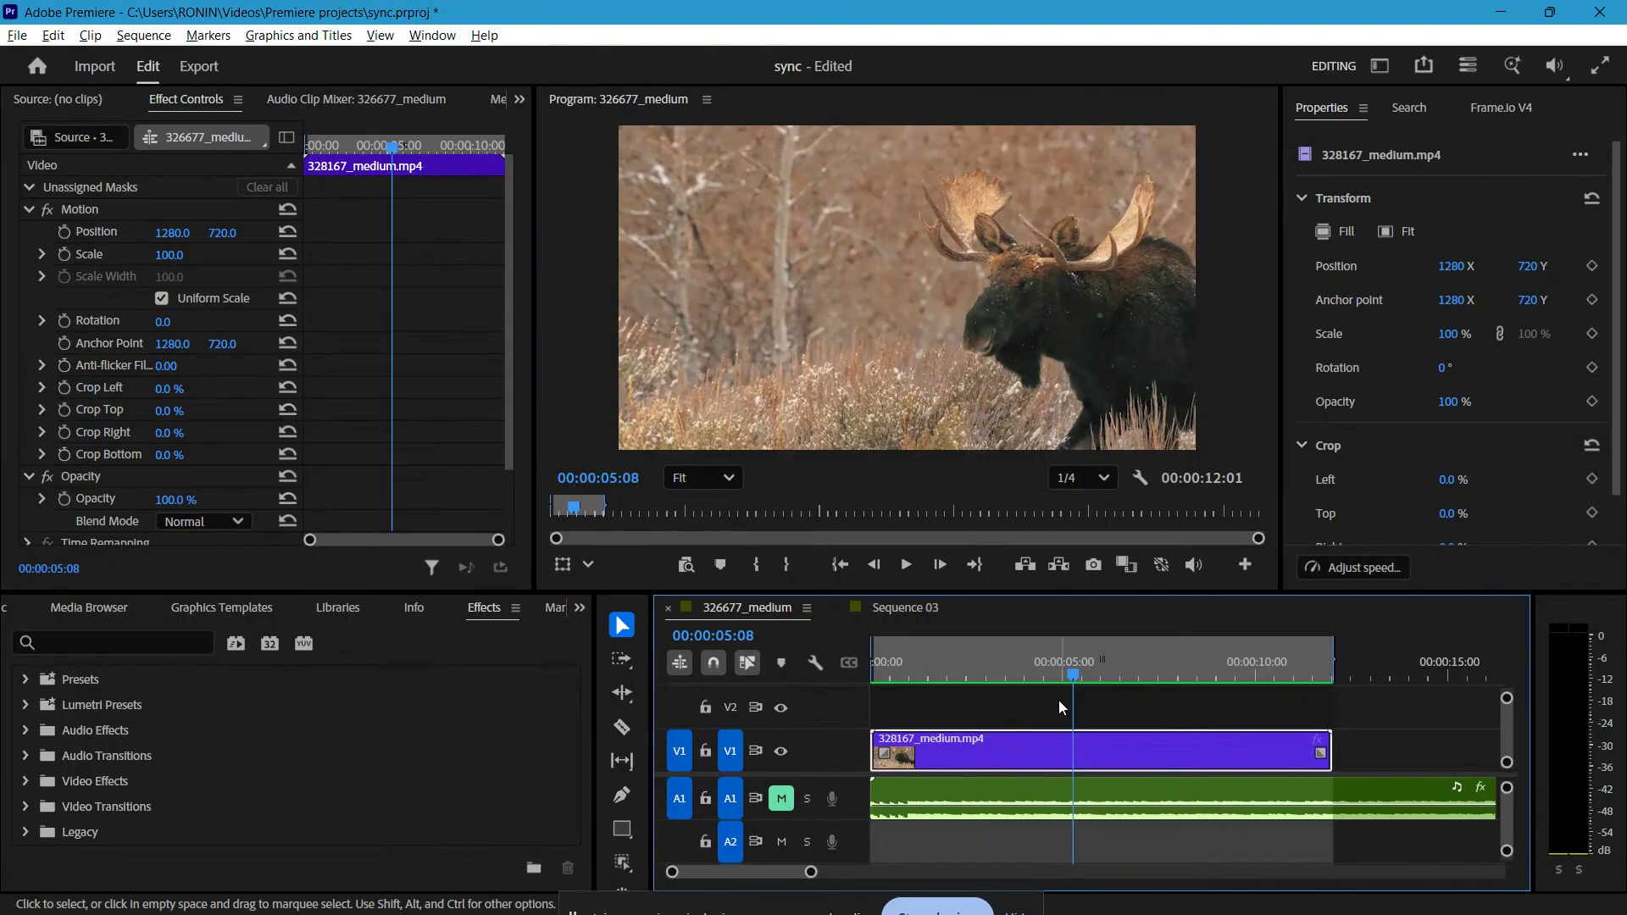
{"action": "left_click_drag", "start_coordinate": [1147, 680], "coordinate": [1078, 676]}
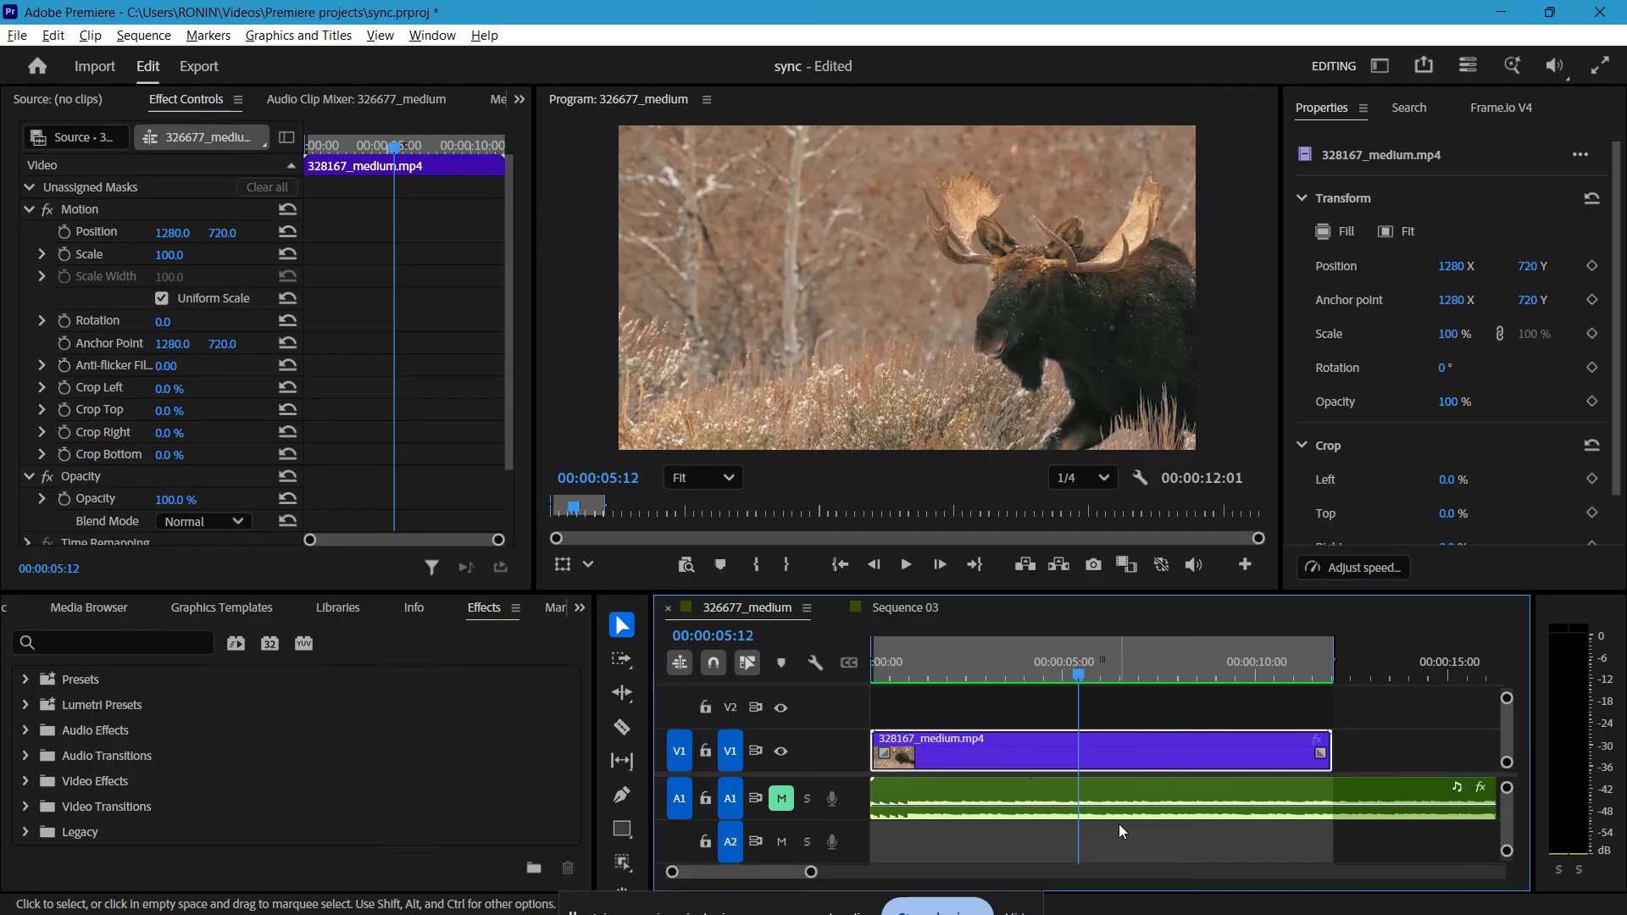
{"action": "mouse_move", "coordinate": [1115, 751]}
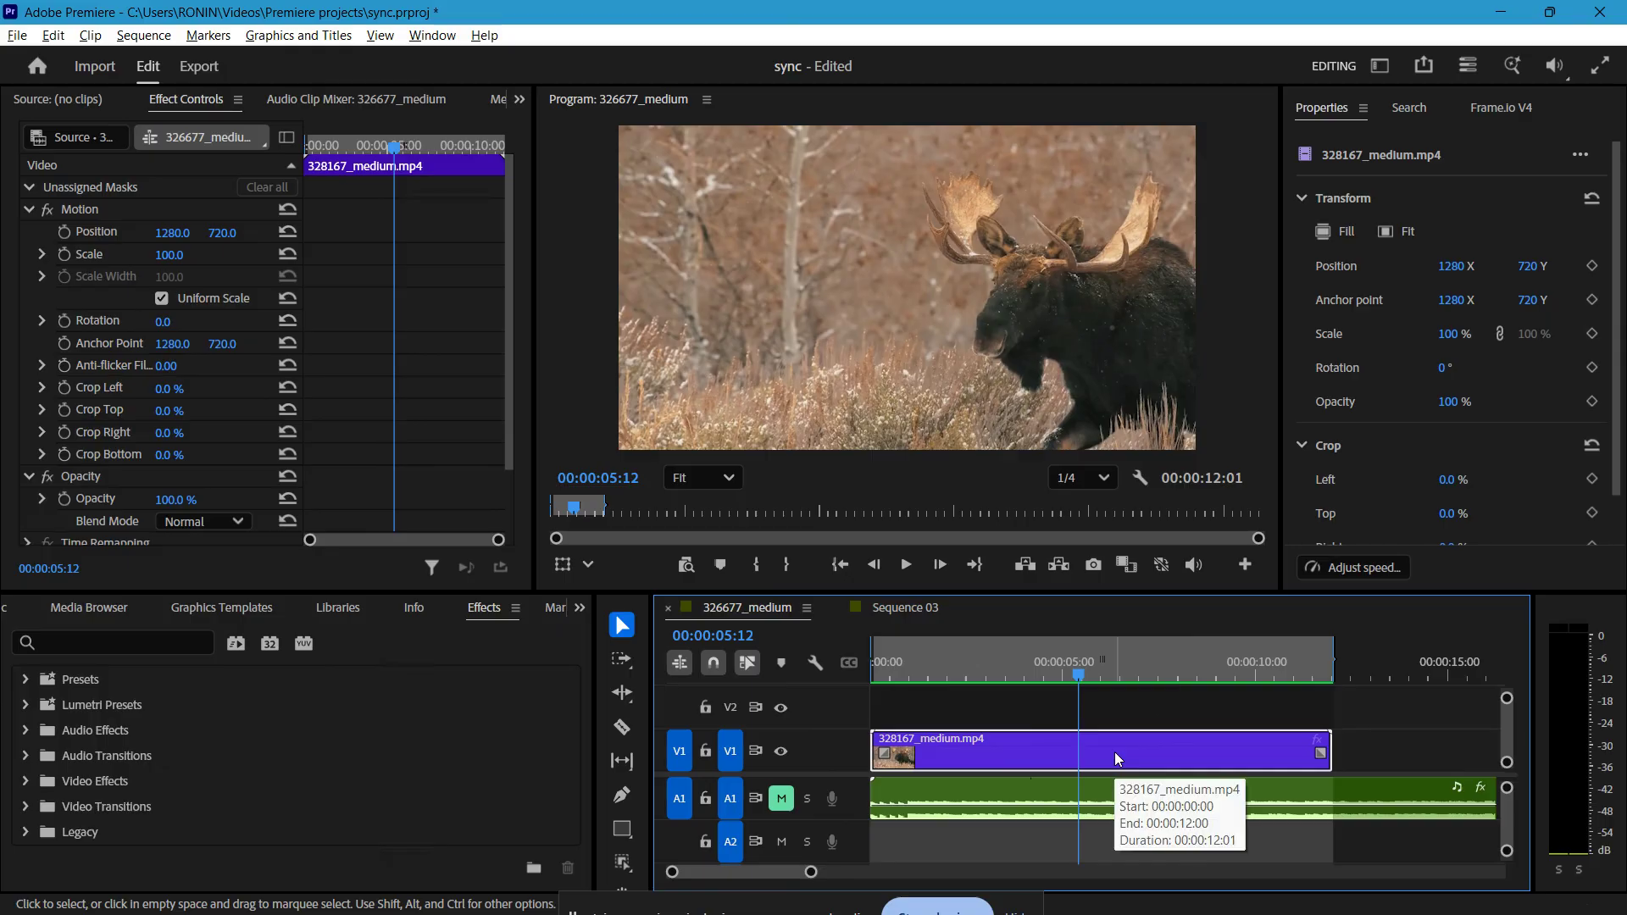
{"action": "left_click", "coordinate": [1232, 698]}
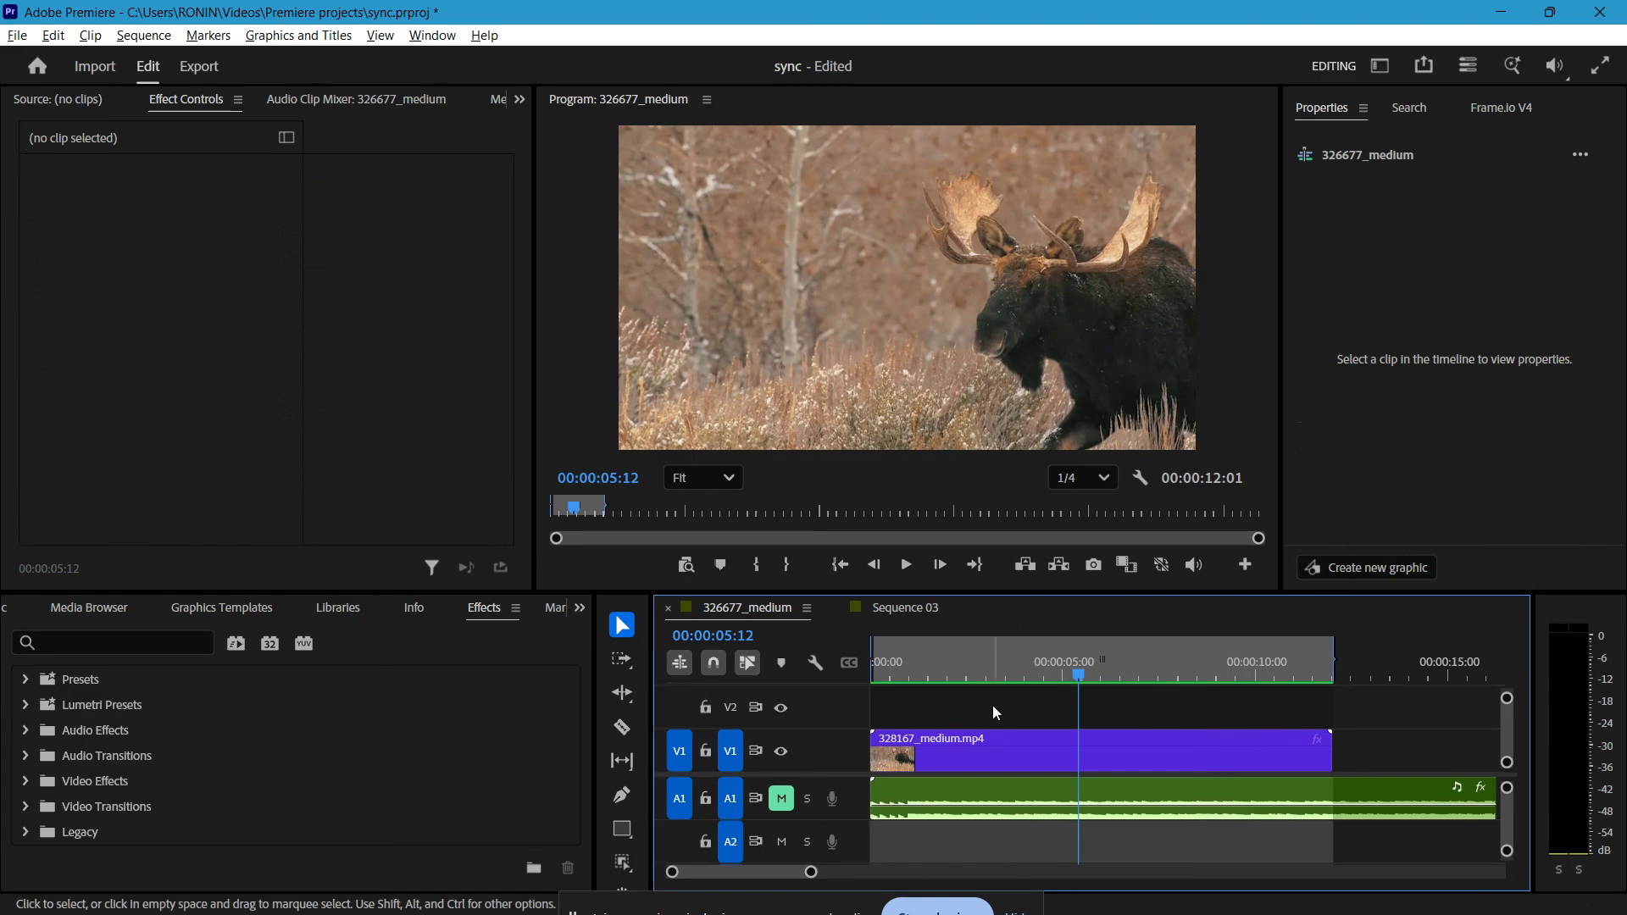
- Select the 328167_medium.mp4 clip and look over the sequence's render commands
{"action": "left_click", "coordinate": [1021, 748]}
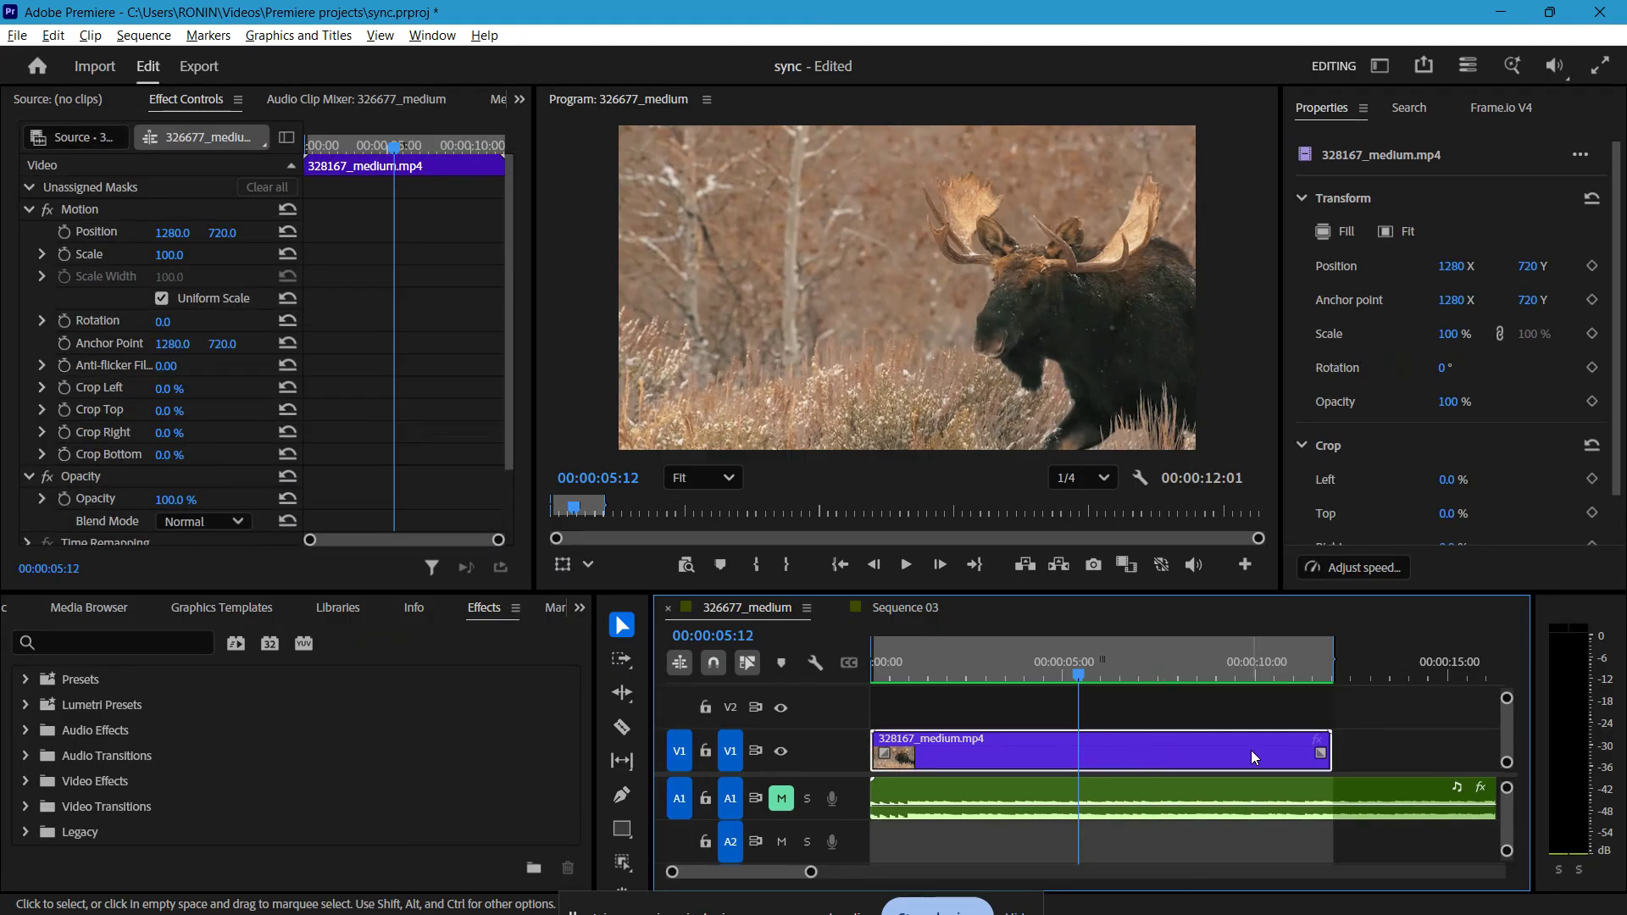
{"action": "left_click", "coordinate": [144, 35]}
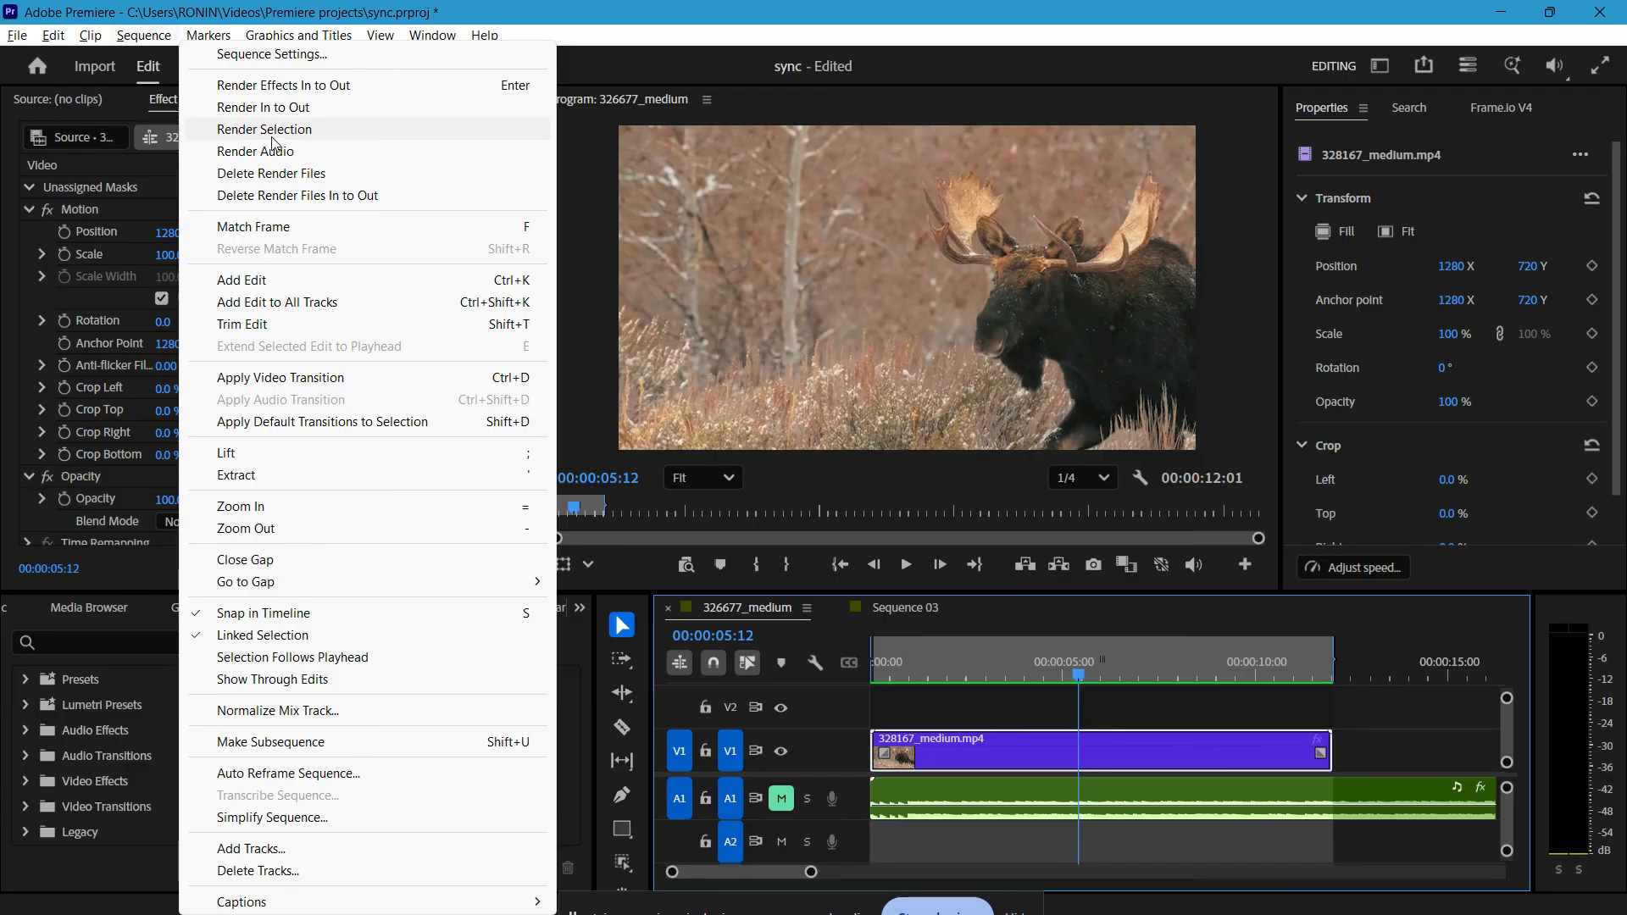
{"action": "left_click", "coordinate": [664, 54]}
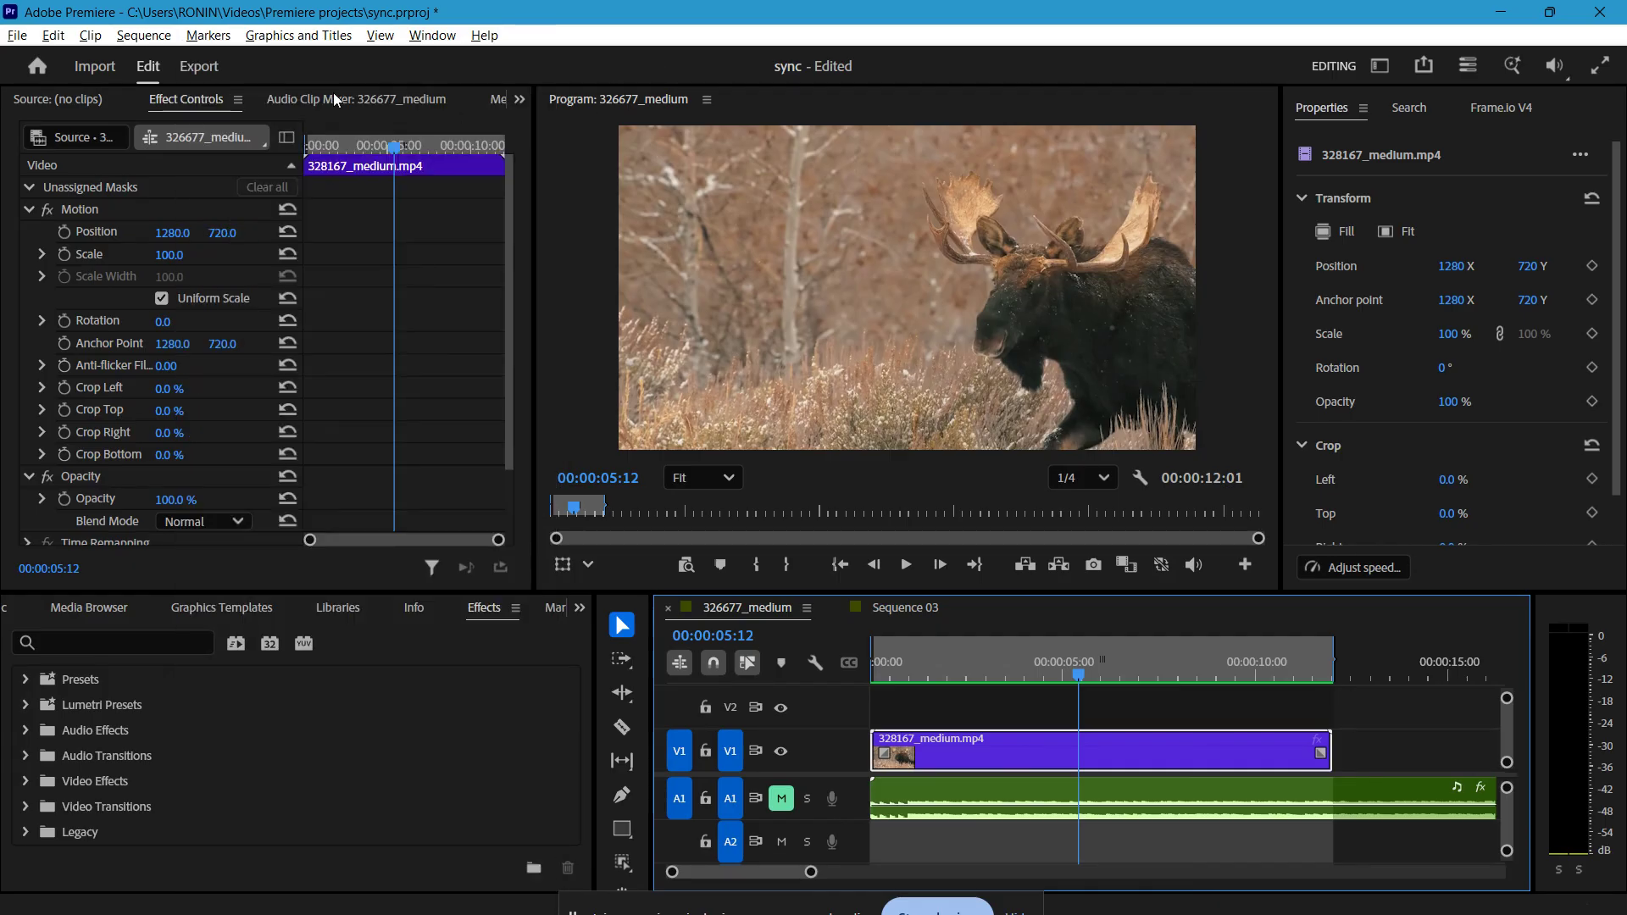
- In the export settings for the sequence, set the encoding performance to Software Encoding
{"action": "left_click", "coordinate": [188, 66]}
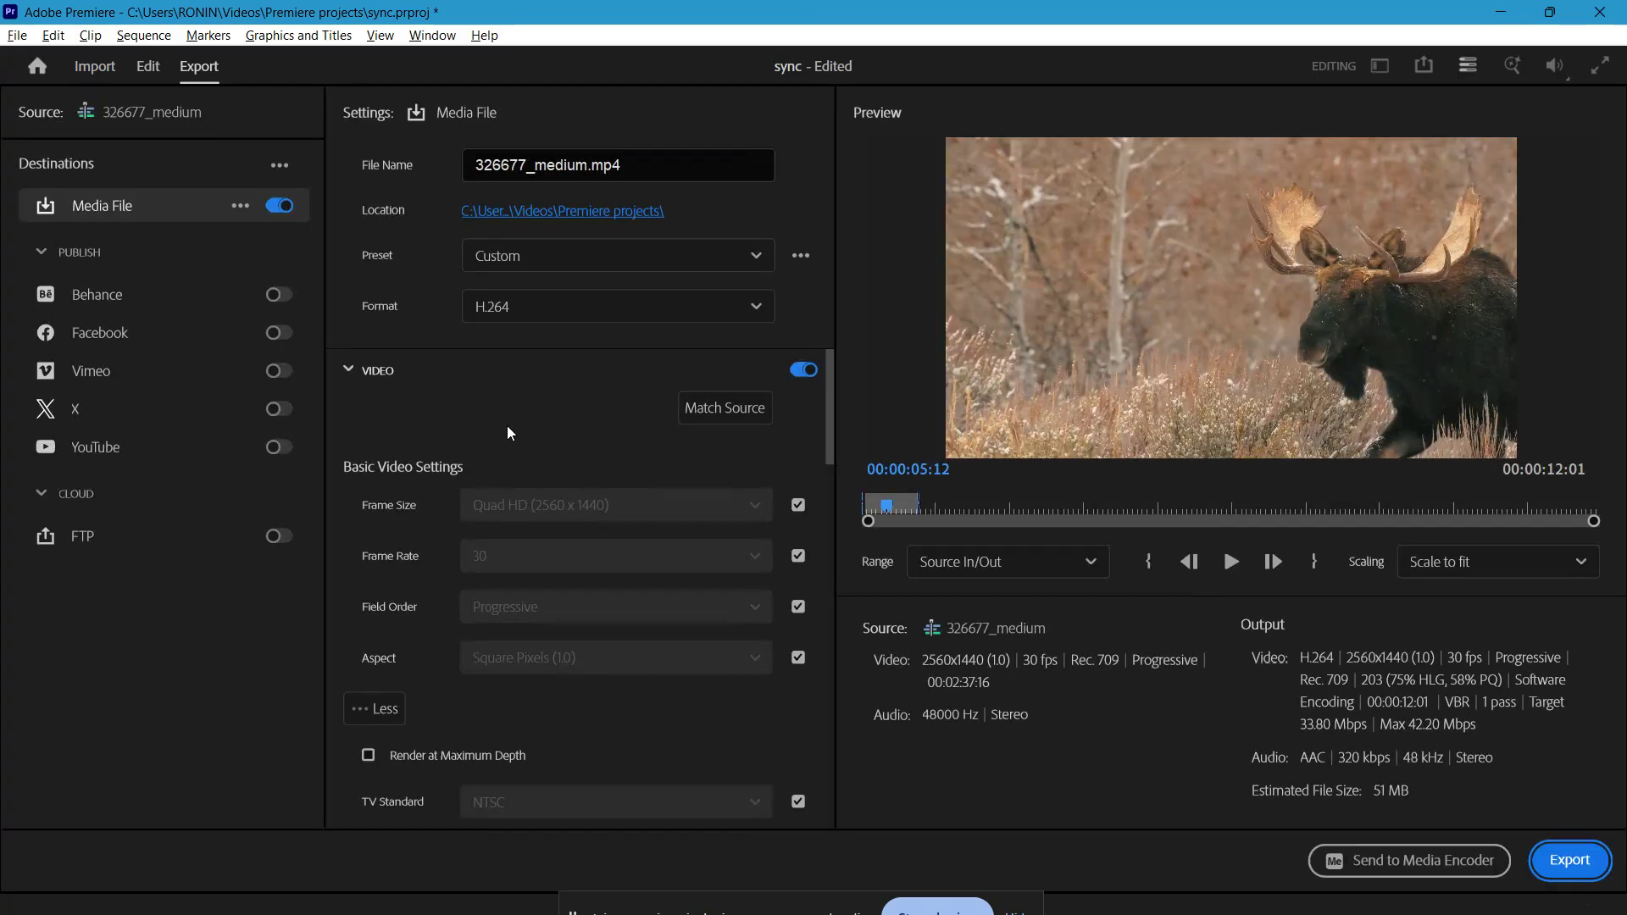
{"action": "scroll", "coordinate": [398, 694], "scroll_direction": "down", "scroll_amount": 5}
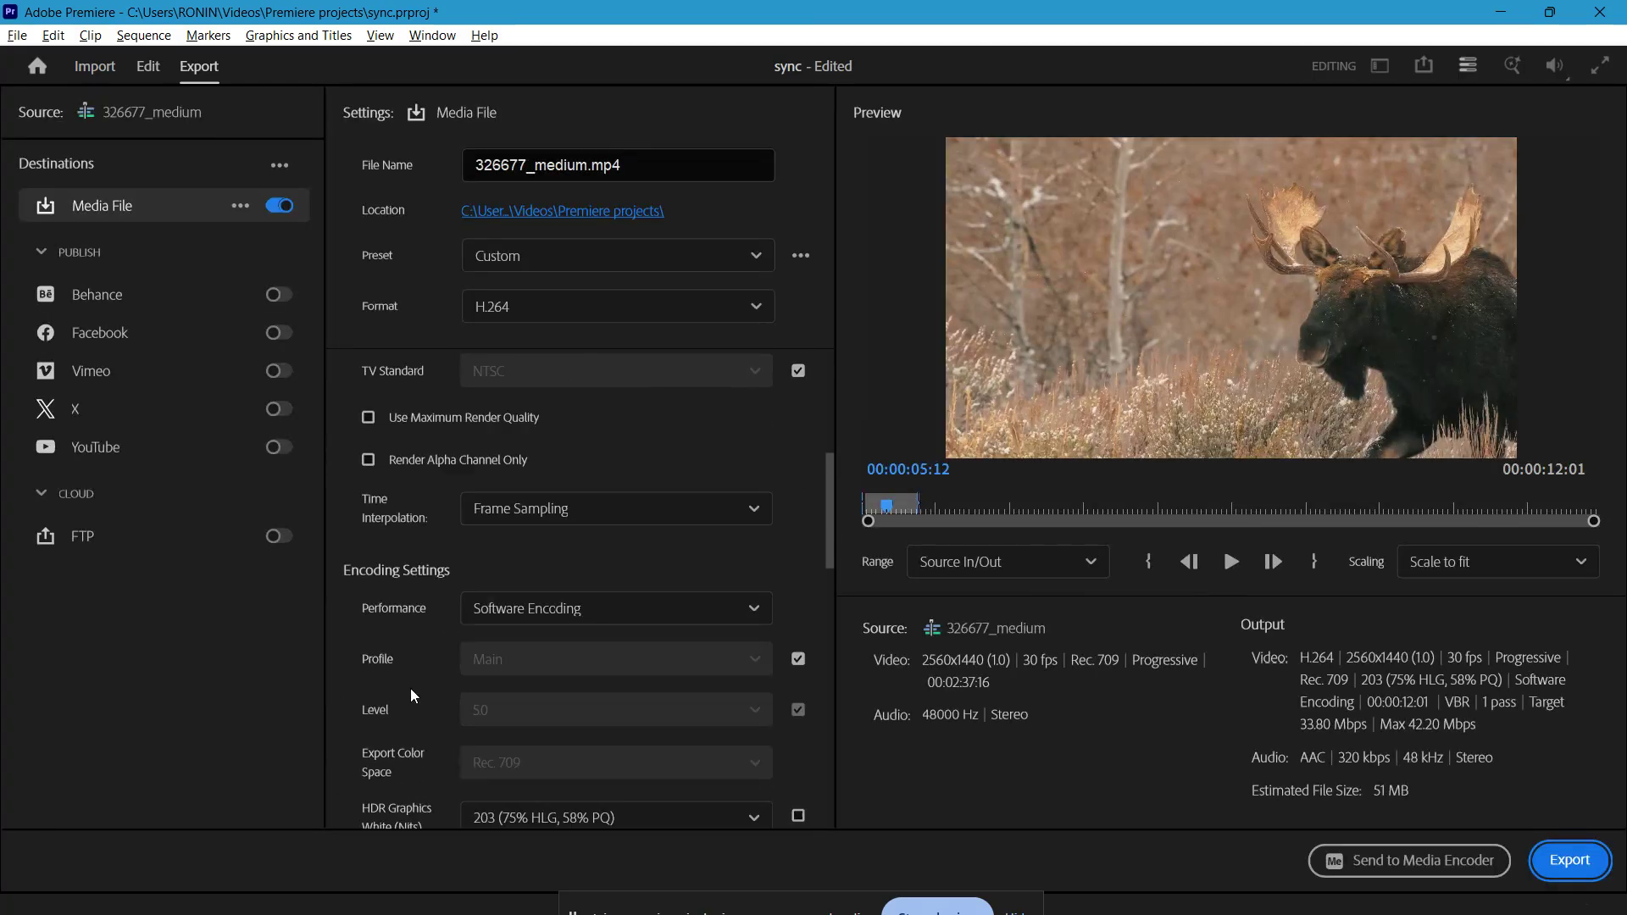
{"action": "scroll", "coordinate": [413, 695], "scroll_direction": "down", "scroll_amount": 2}
{"action": "left_click", "coordinate": [606, 466]}
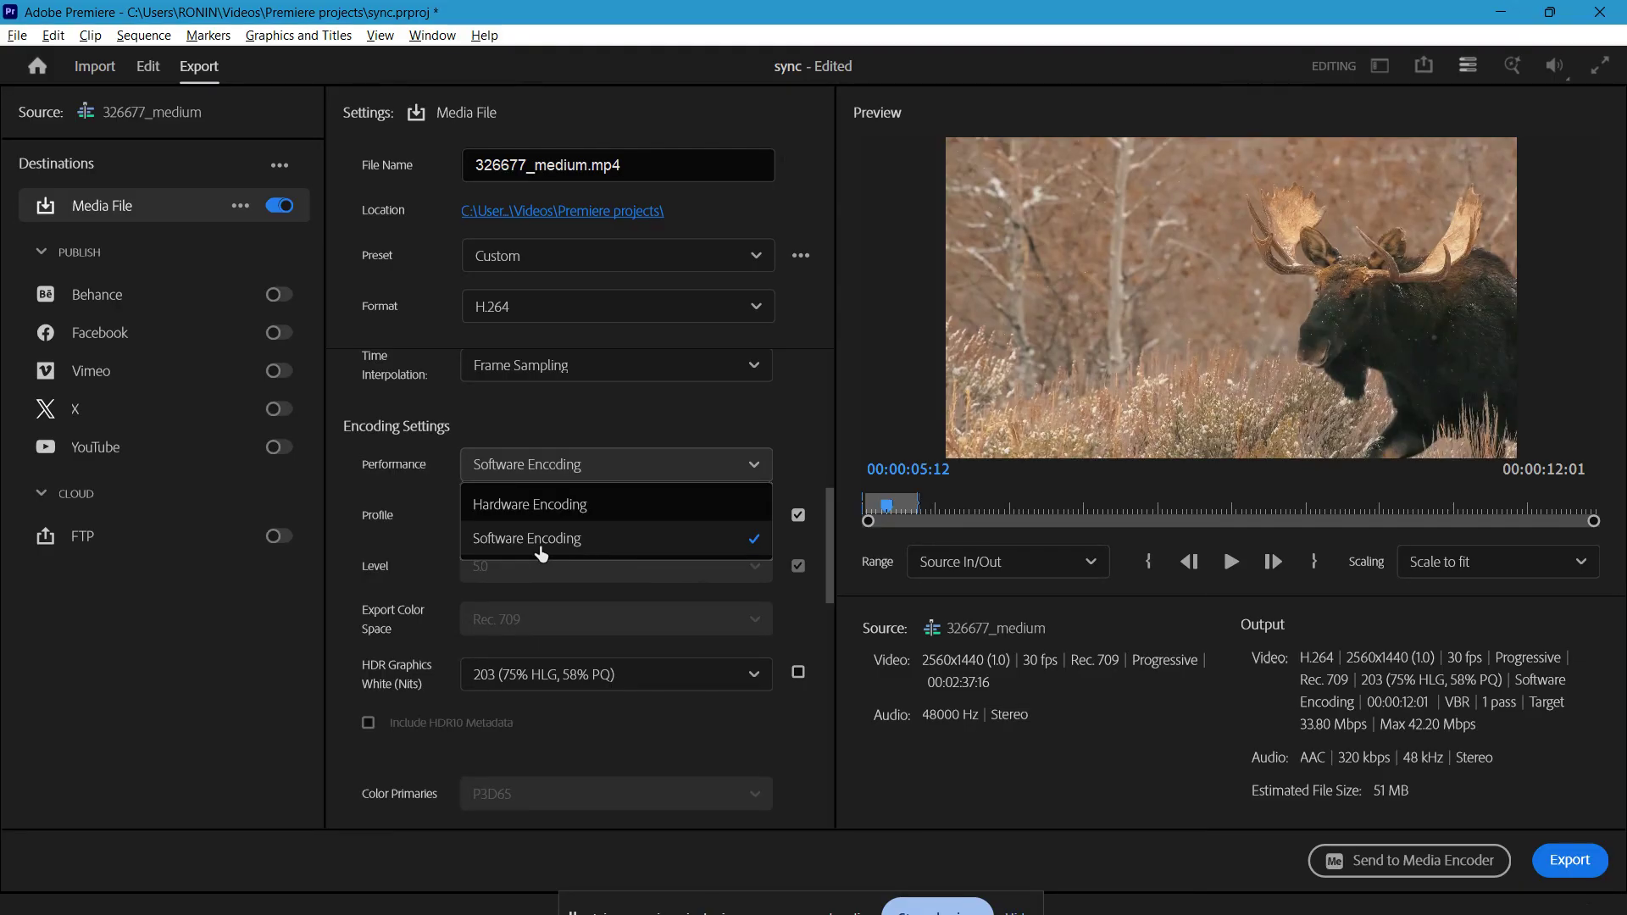
{"action": "left_click", "coordinate": [538, 544]}
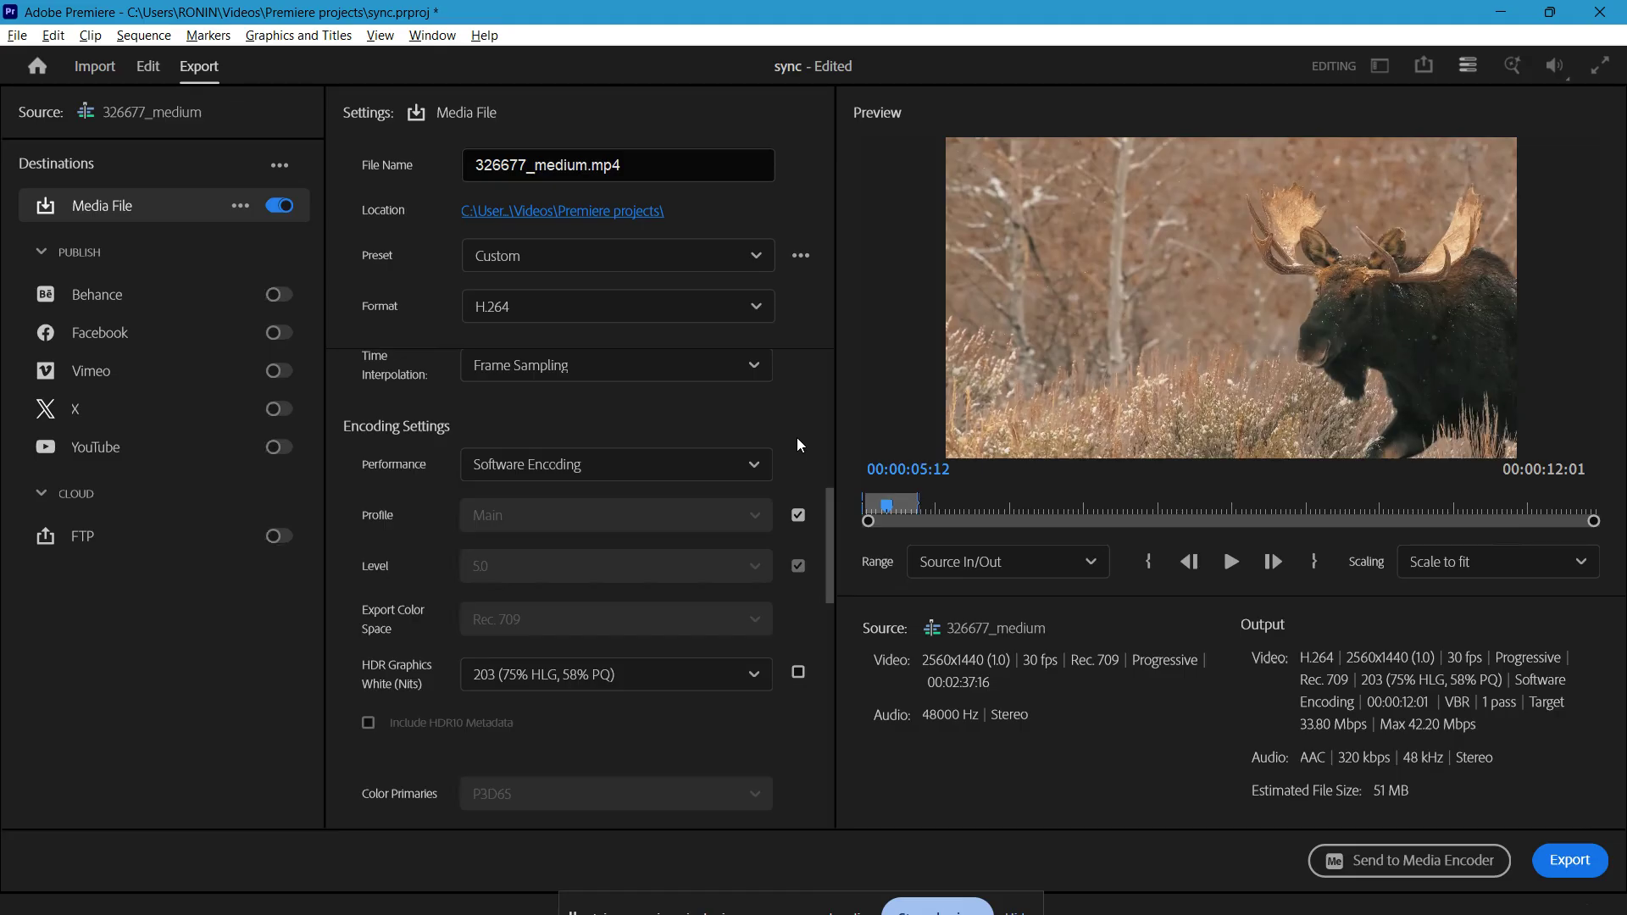
- Browse the available export formats without choosing another one, and return to the editing workspace
{"action": "left_click", "coordinate": [745, 303]}
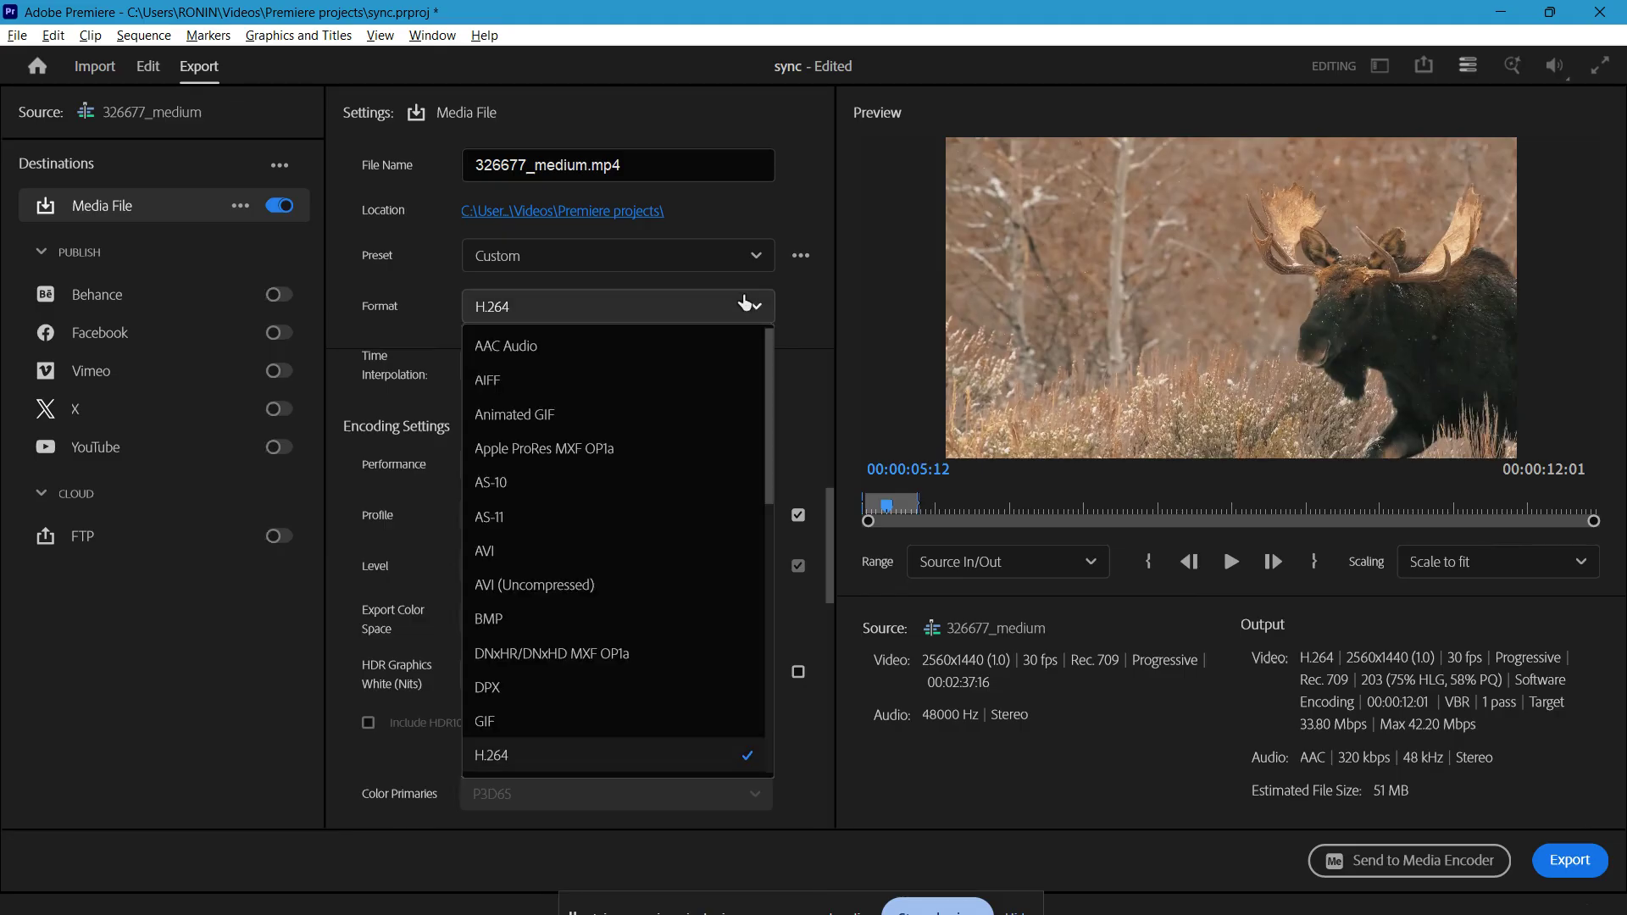
{"action": "left_click_drag", "start_coordinate": [770, 476], "coordinate": [771, 566]}
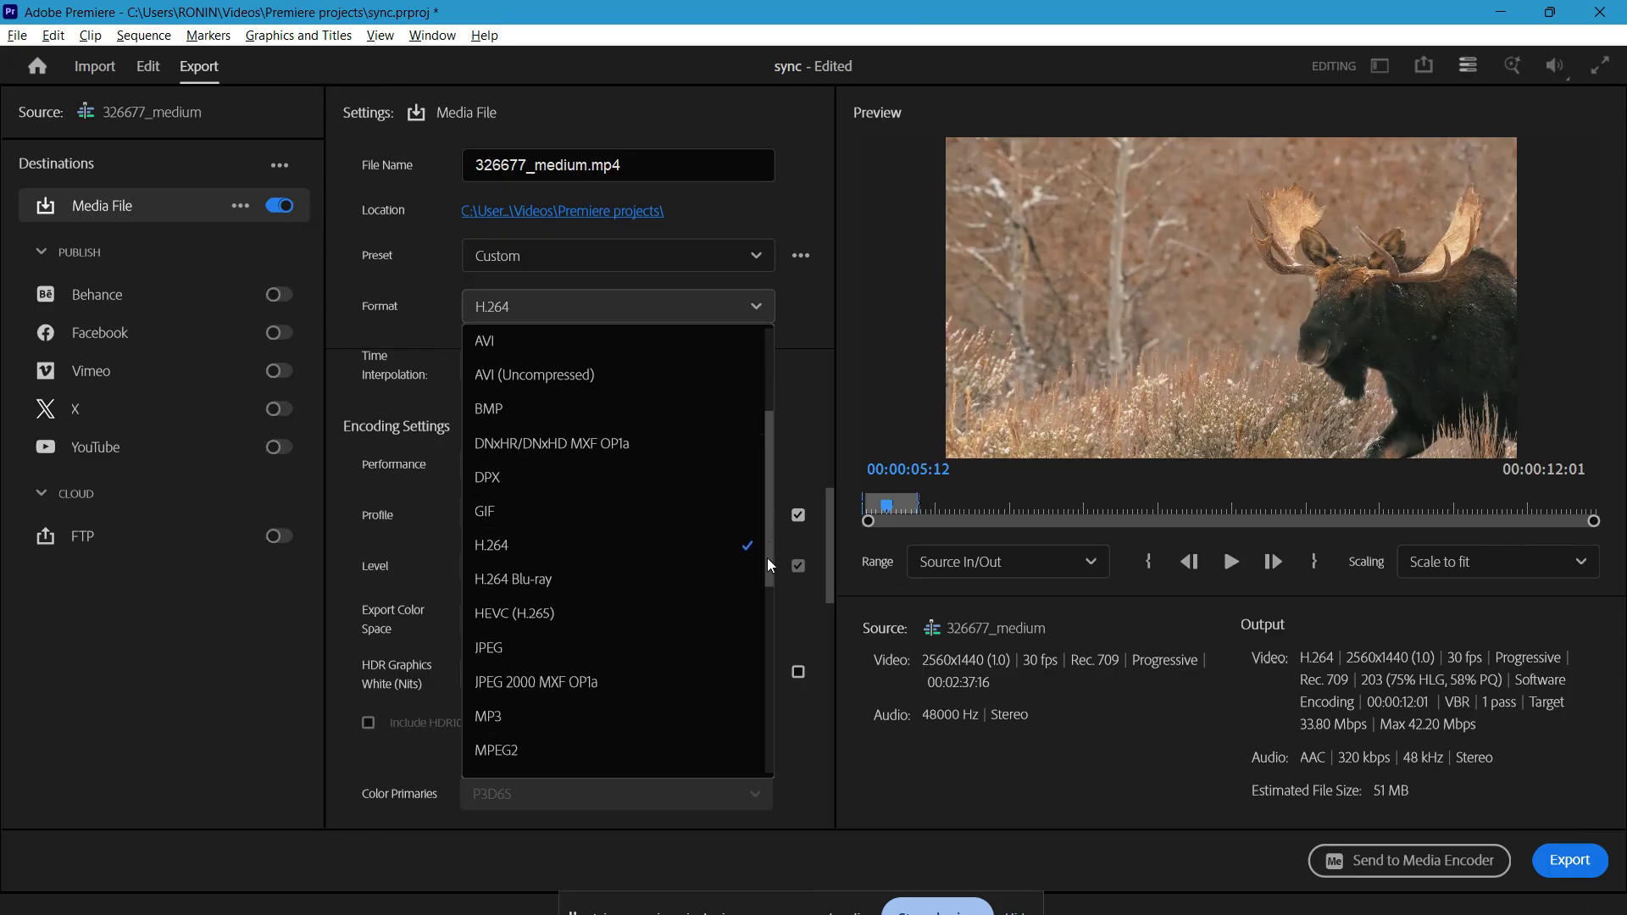
{"action": "left_click_drag", "start_coordinate": [771, 566], "coordinate": [763, 378]}
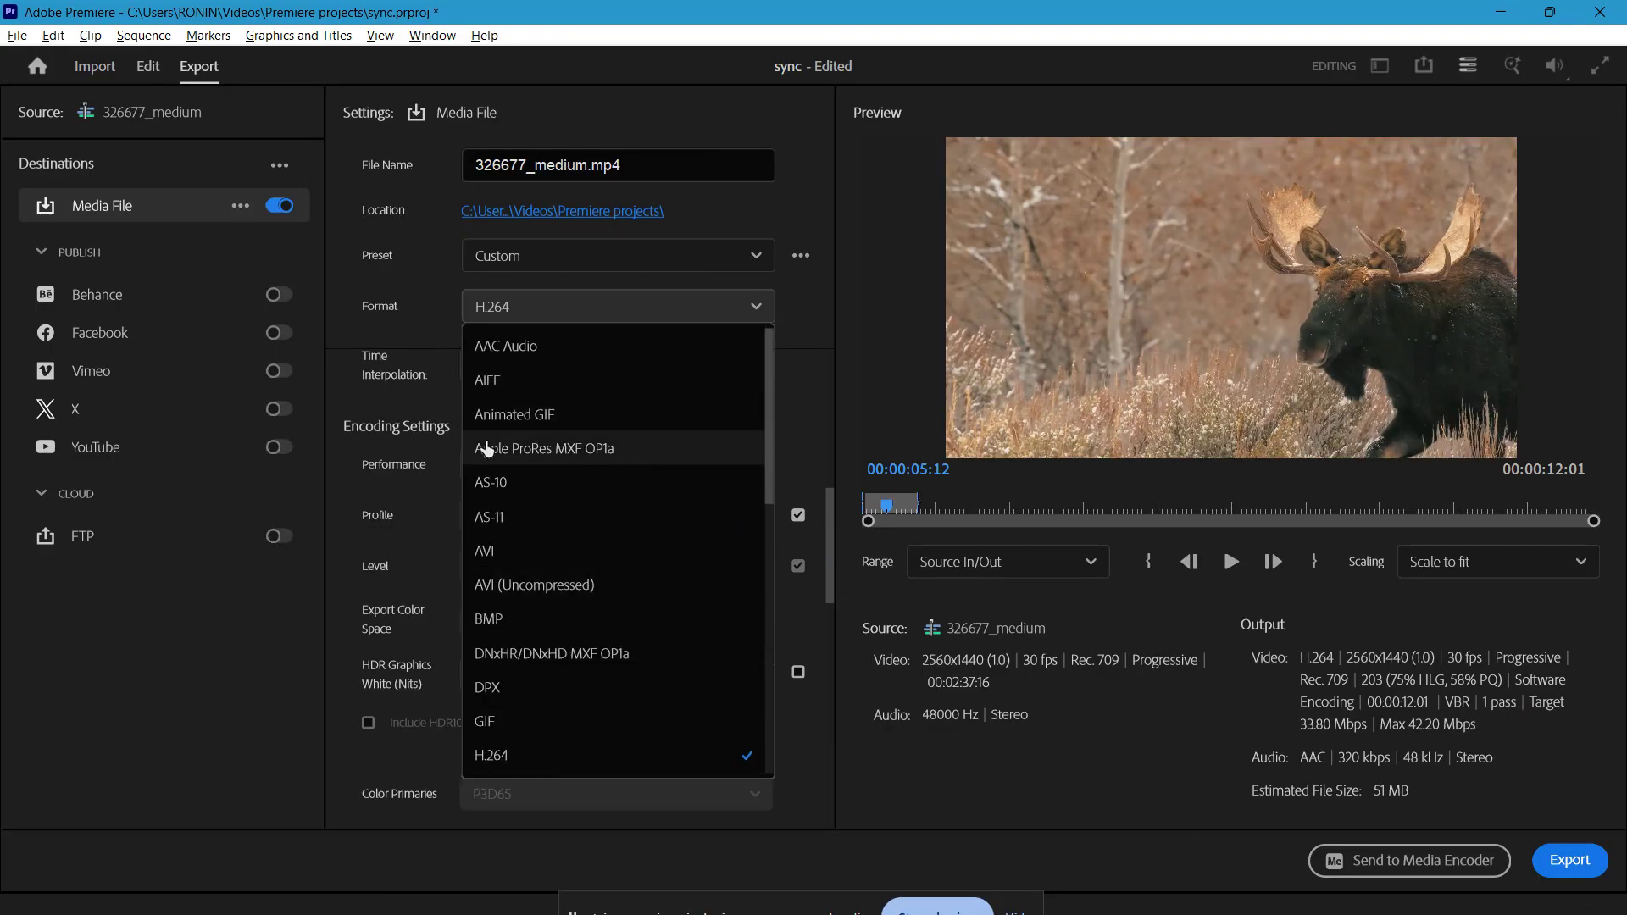
{"action": "left_click", "coordinate": [805, 437]}
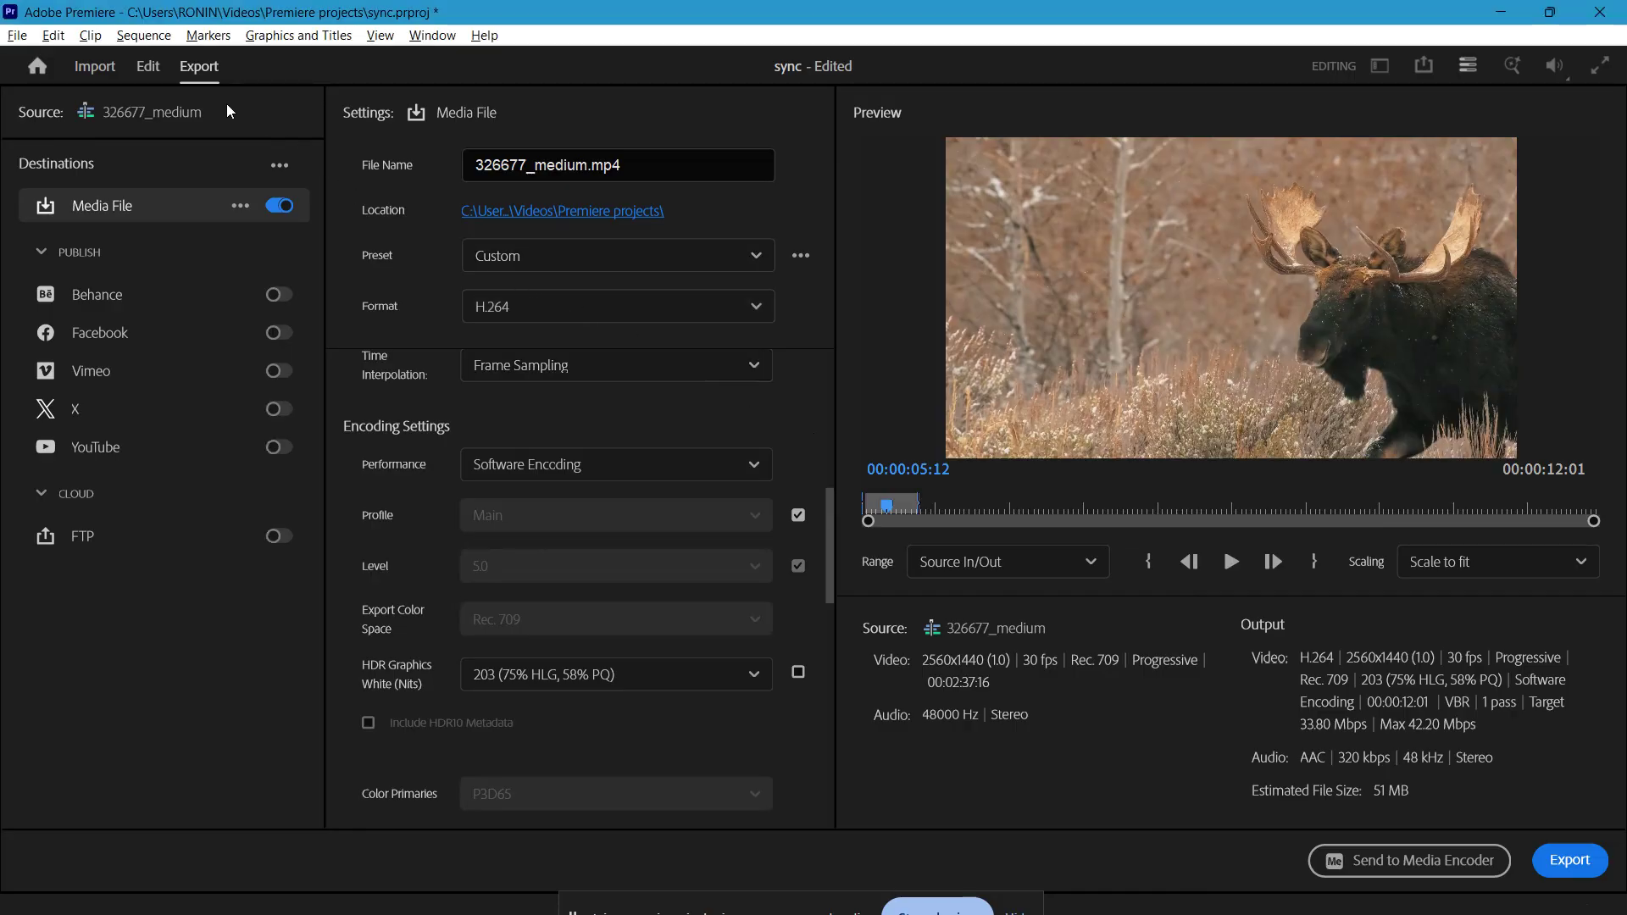
{"action": "left_click", "coordinate": [144, 73]}
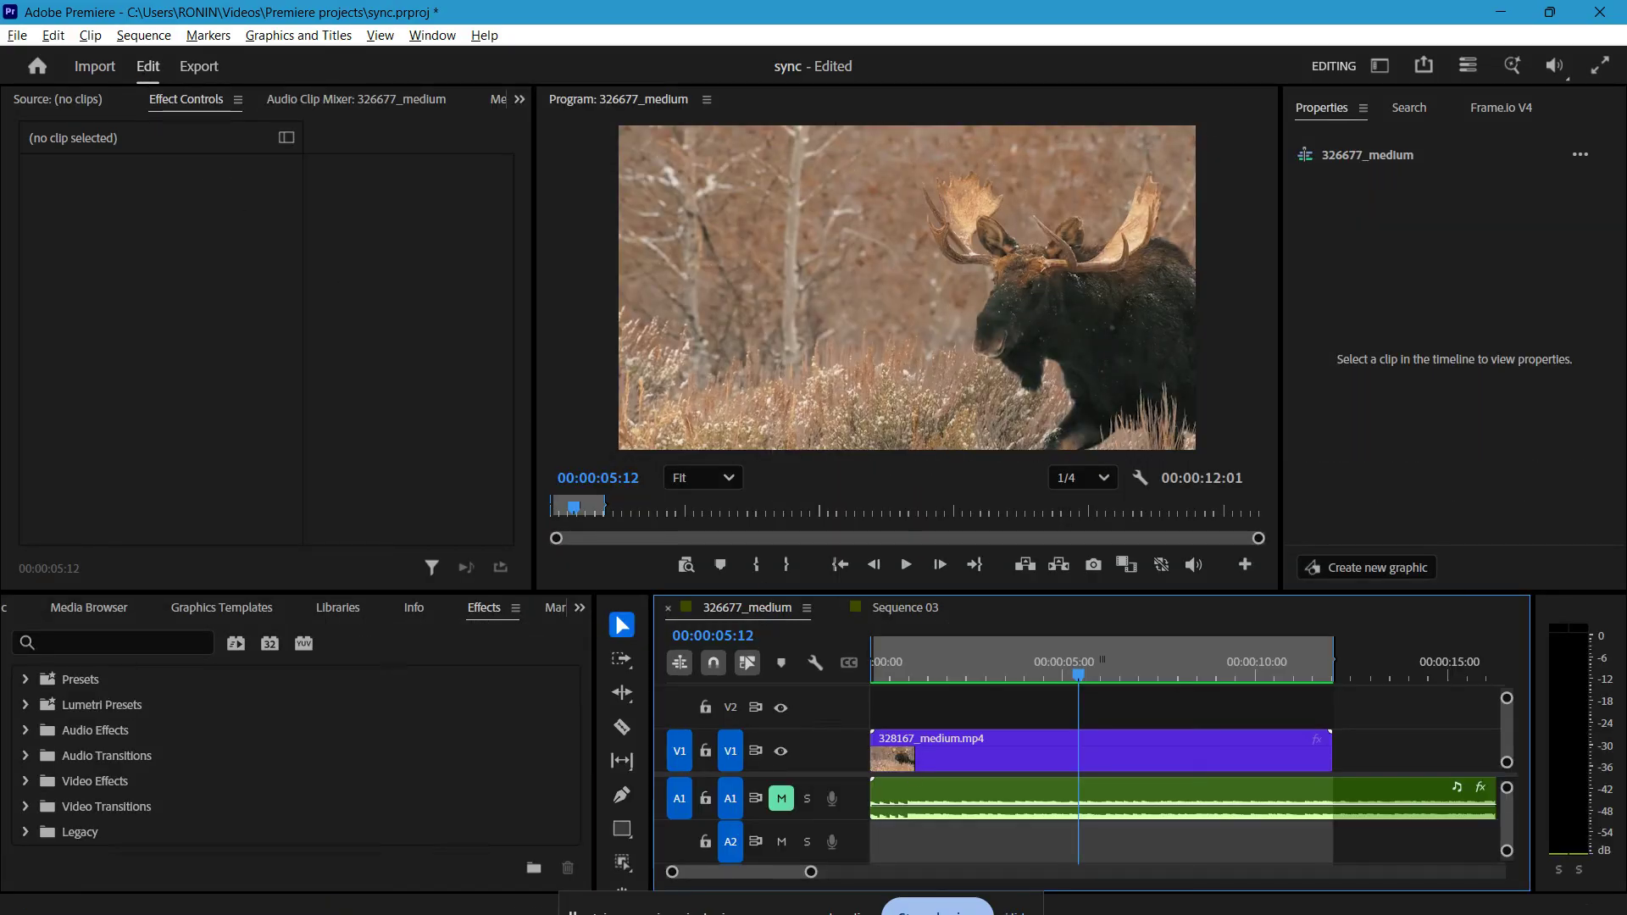
- Switch to File Explorer to check the free space on the local drives, and return to Premiere
{"action": "key", "text": "super"}
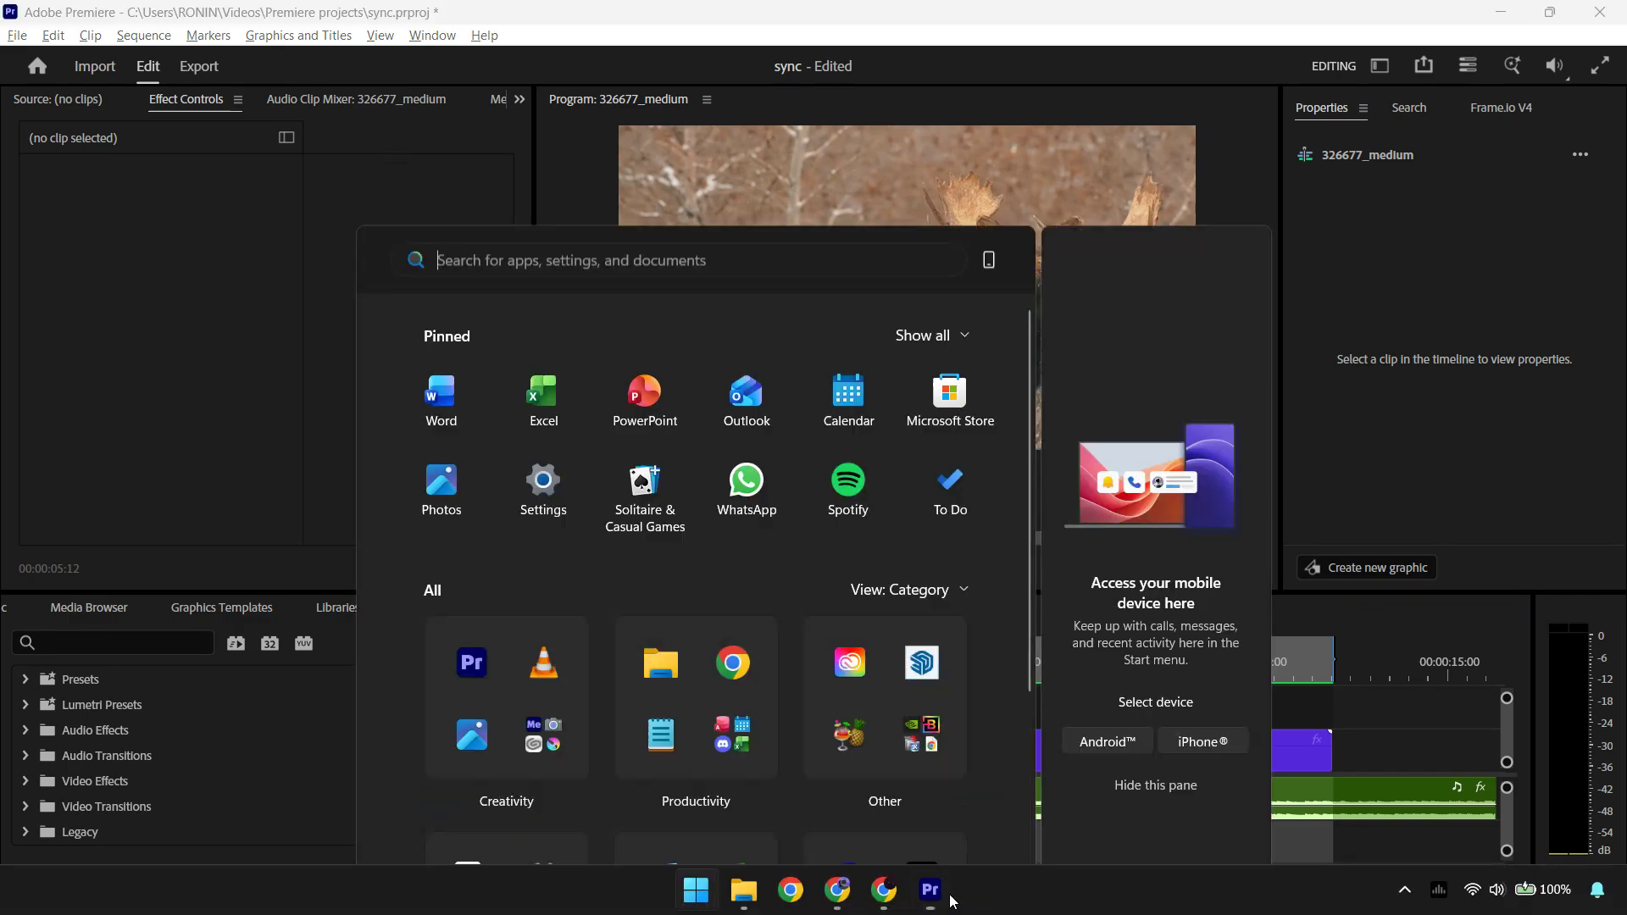
{"action": "left_click", "coordinate": [744, 889]}
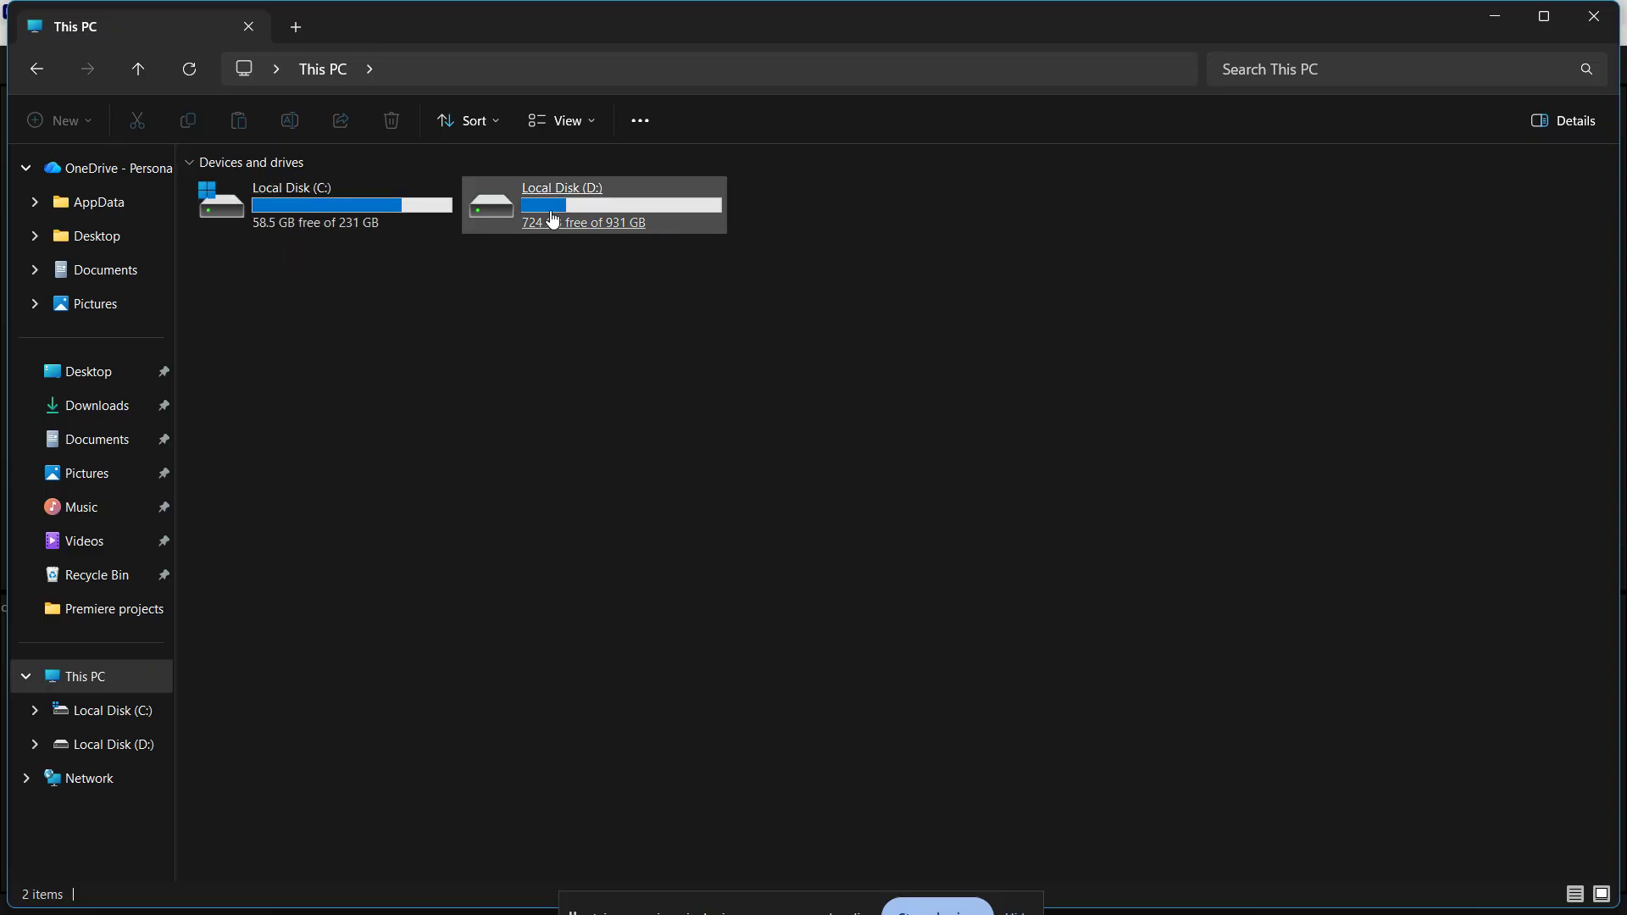
{"action": "mouse_move", "coordinate": [987, 872]}
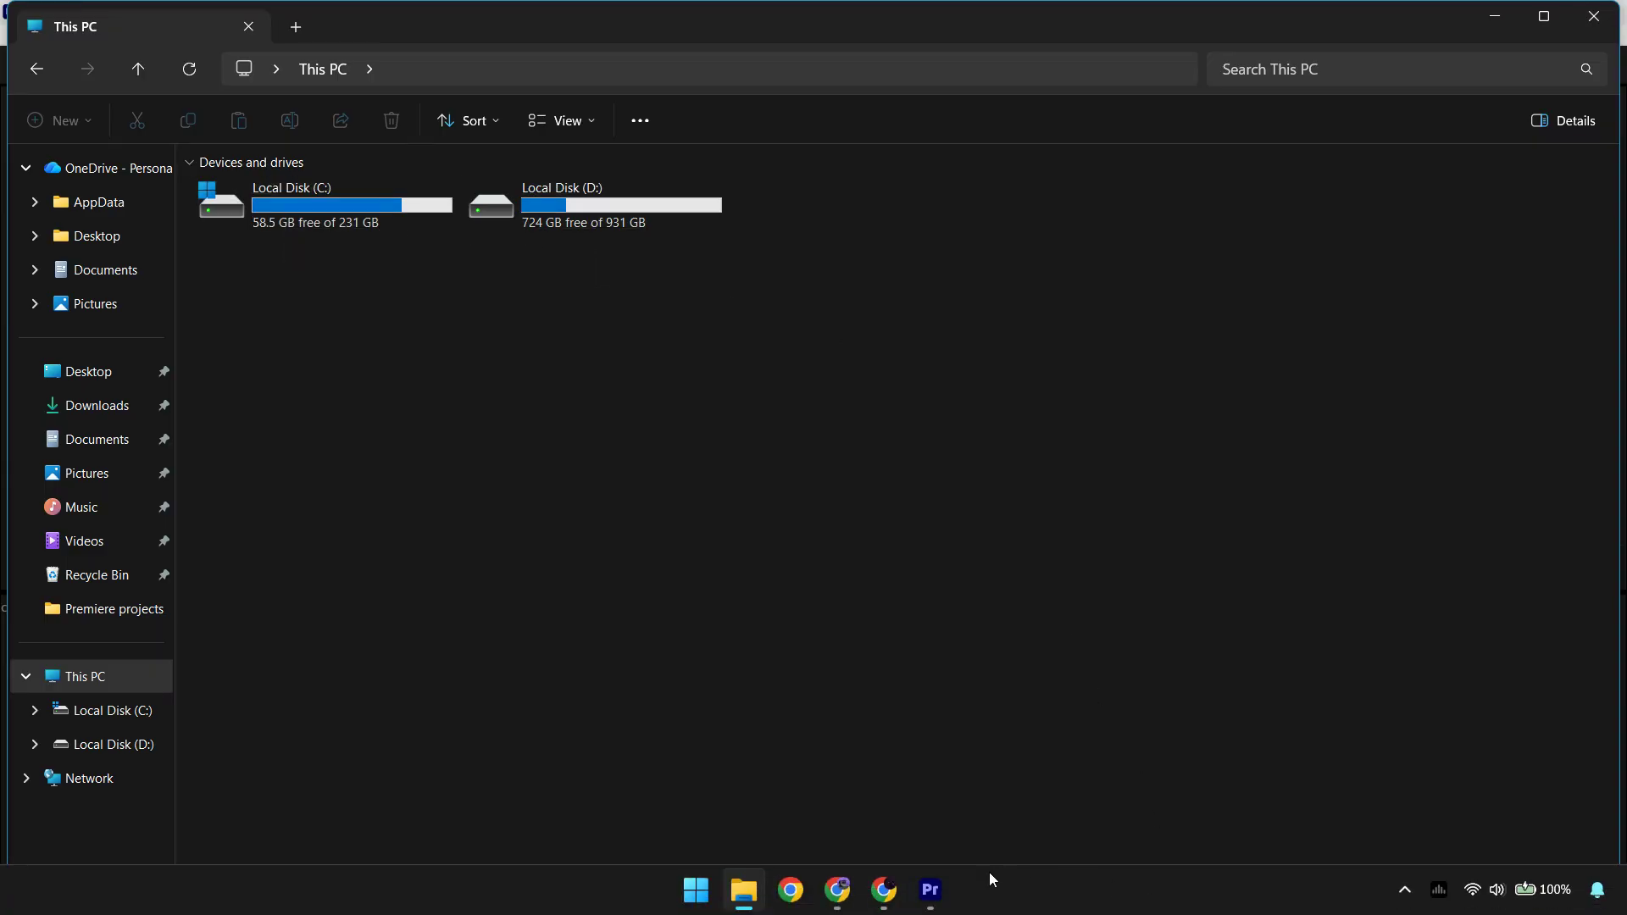
{"action": "left_click", "coordinate": [929, 891]}
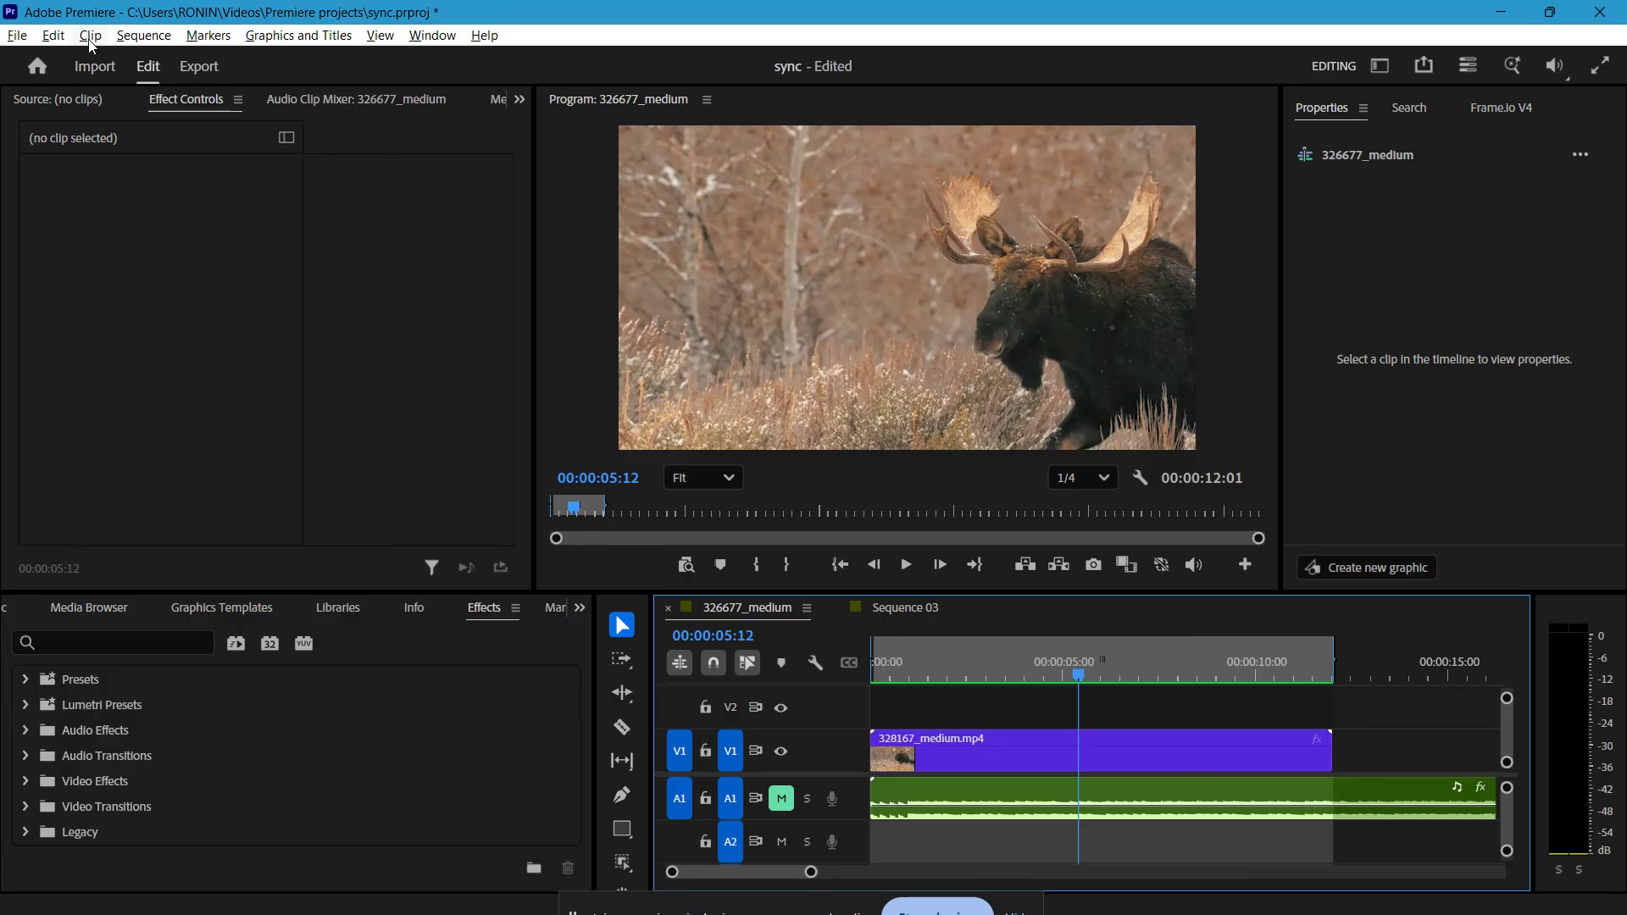
- Examine the options for deleting media cache files in the Media Cache preferences, and close them without deleting anything
{"action": "left_click", "coordinate": [56, 37]}
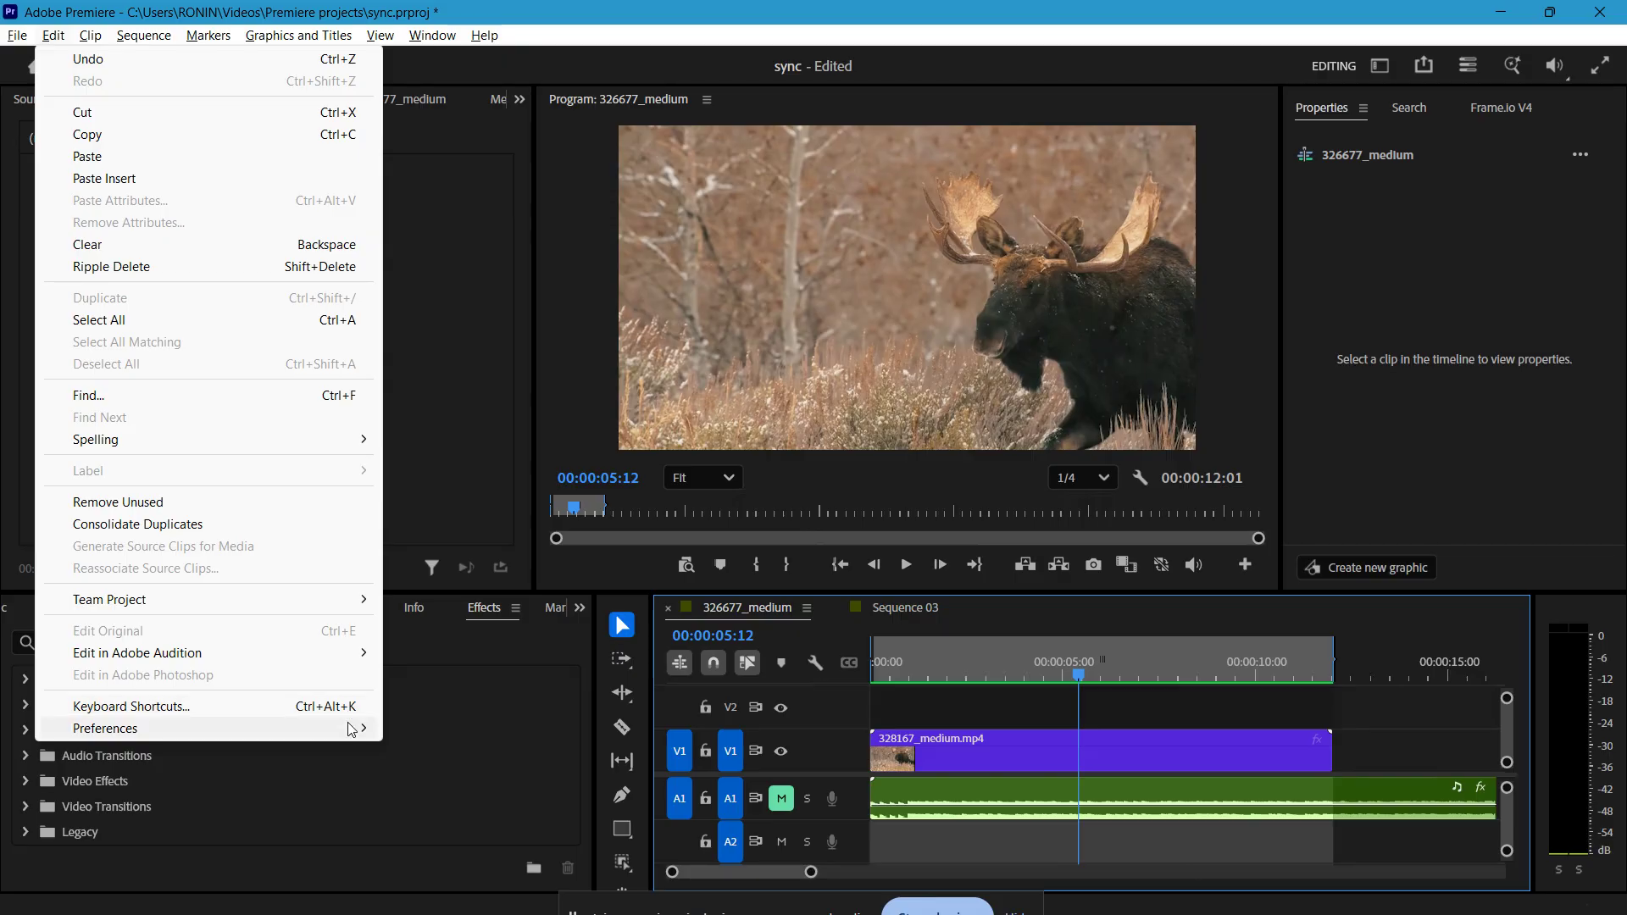
{"action": "mouse_move", "coordinate": [370, 729]}
{"action": "left_click", "coordinate": [491, 619]}
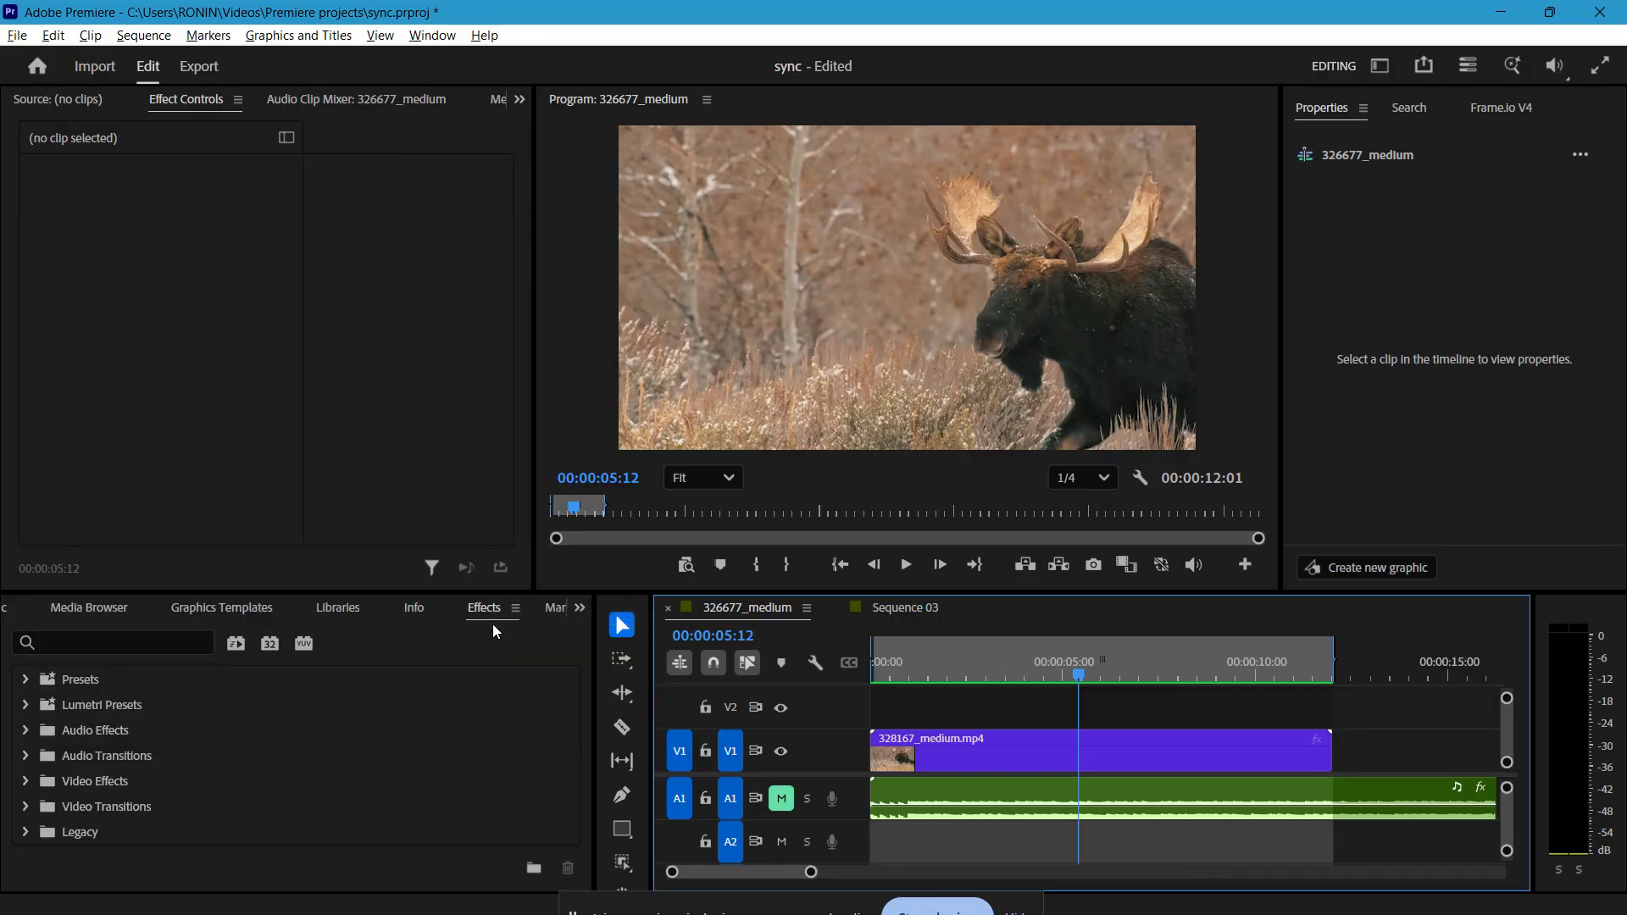
{"action": "left_click", "coordinate": [786, 243]}
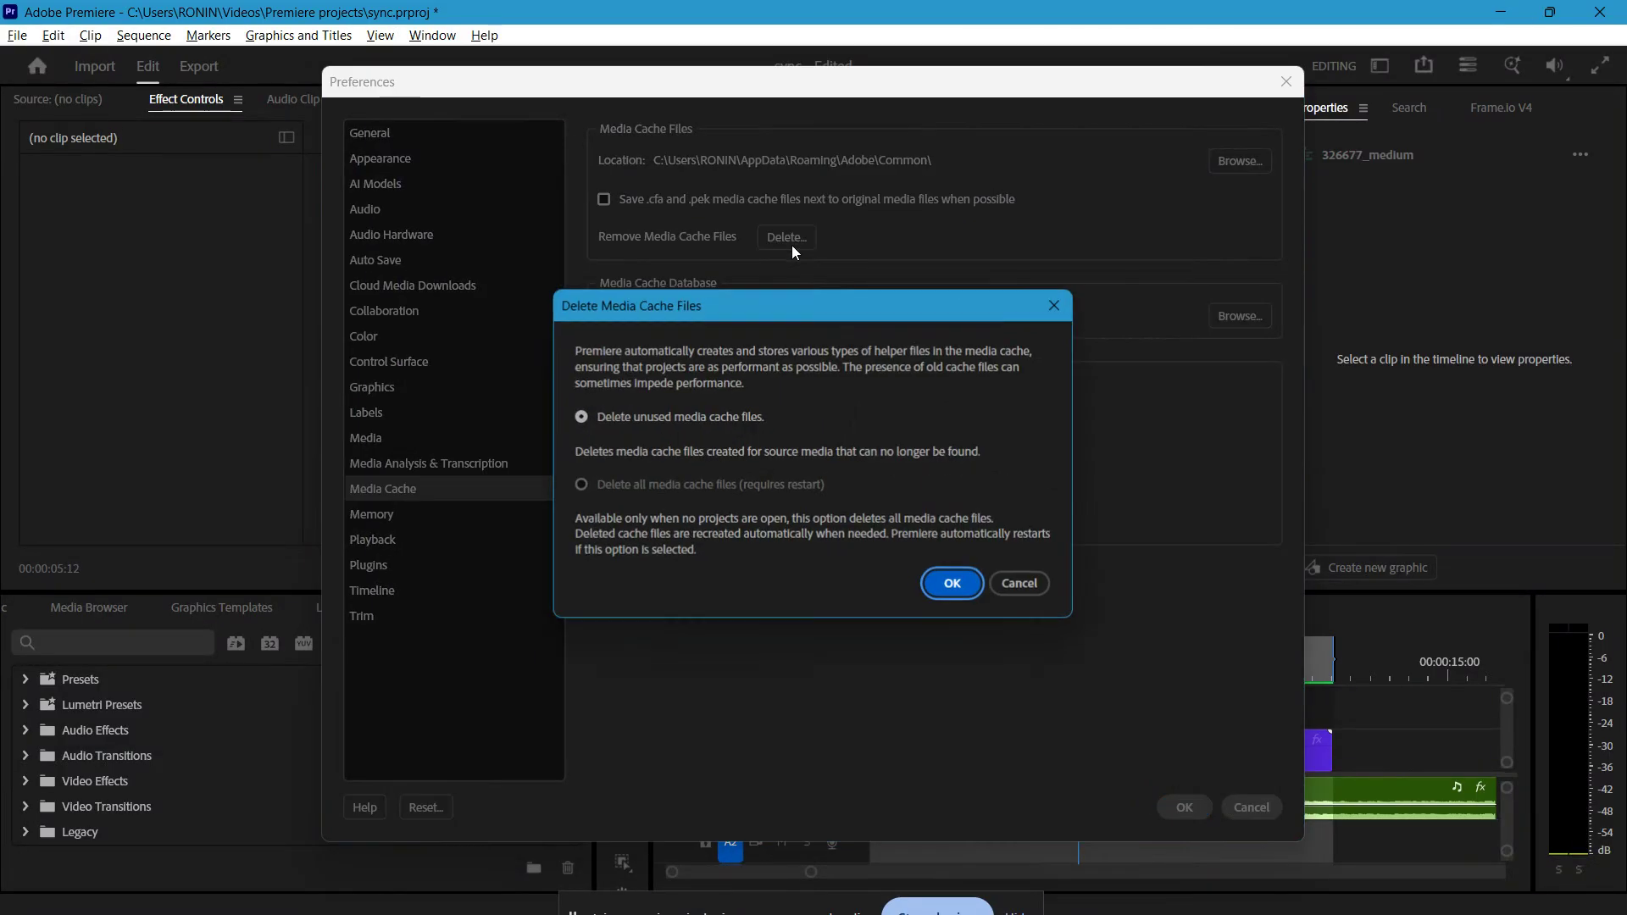
{"action": "left_click", "coordinate": [1009, 585]}
{"action": "left_click", "coordinate": [1242, 807]}
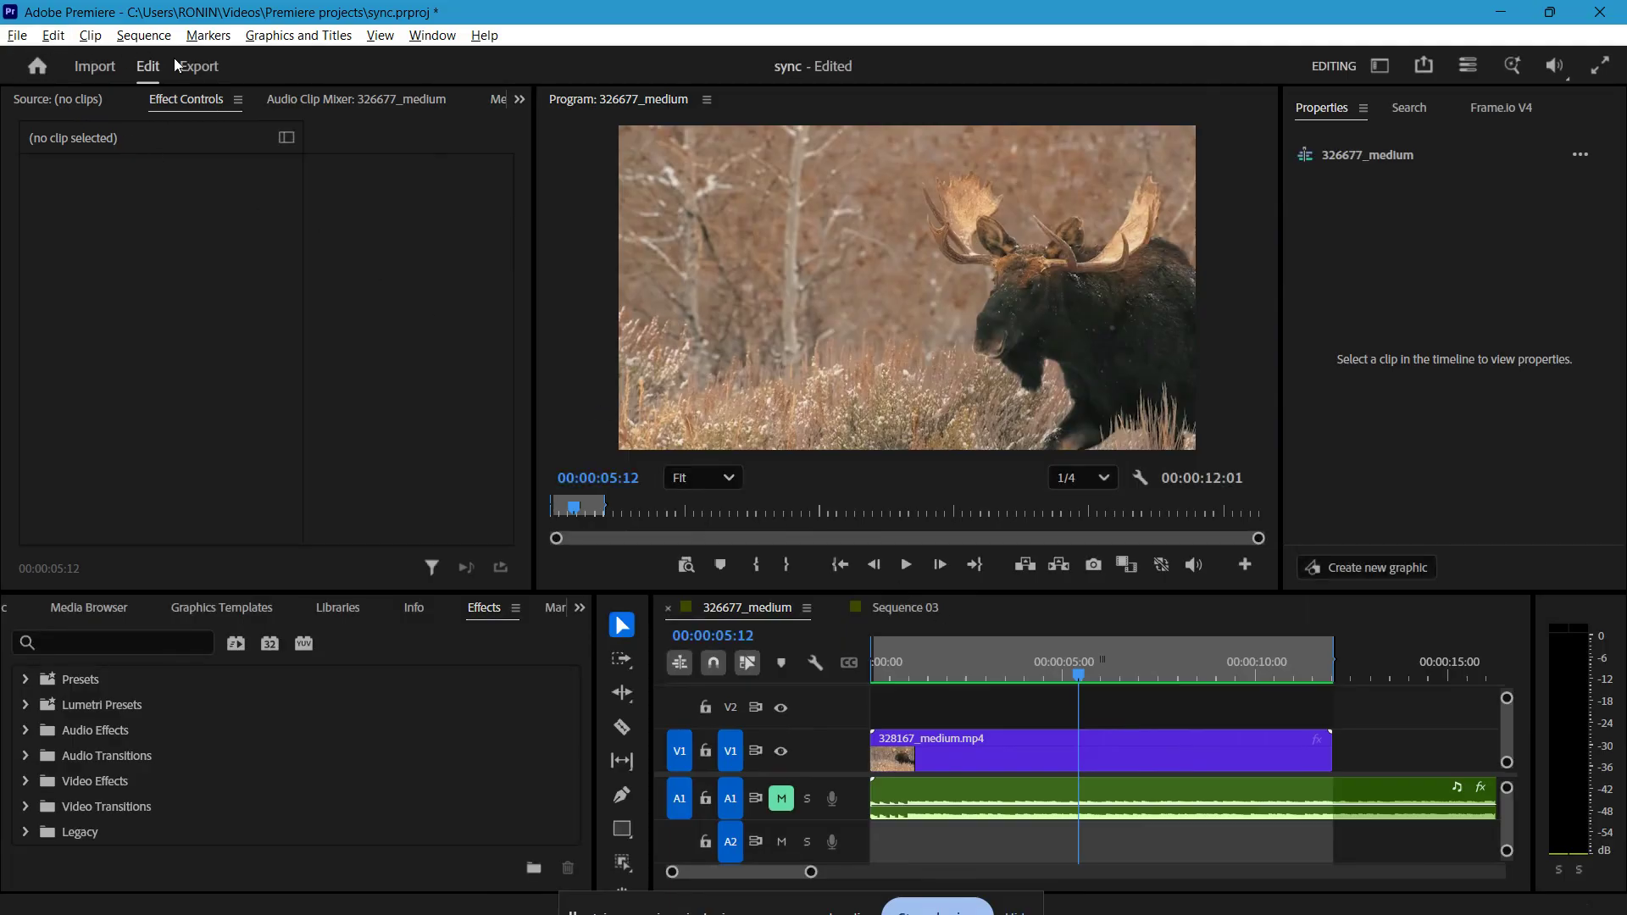
- Examine the export video, encoding and bitrate settings for the sequence, and return to the editing workspace
{"action": "left_click", "coordinate": [191, 74]}
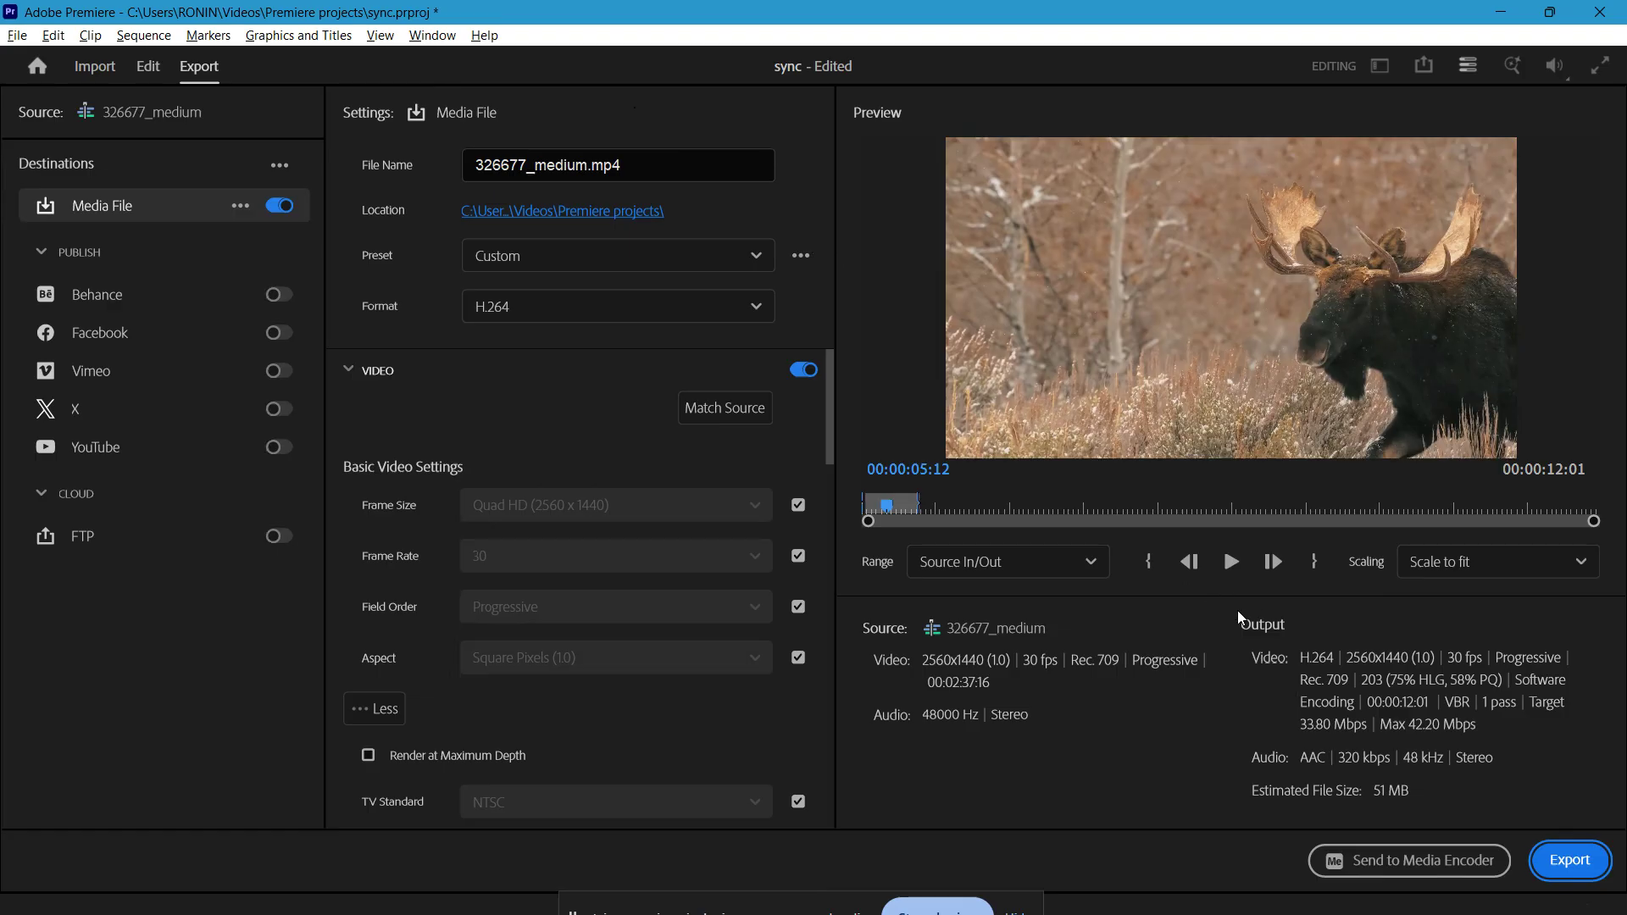
{"action": "scroll", "coordinate": [661, 513], "scroll_direction": "down", "scroll_amount": 3}
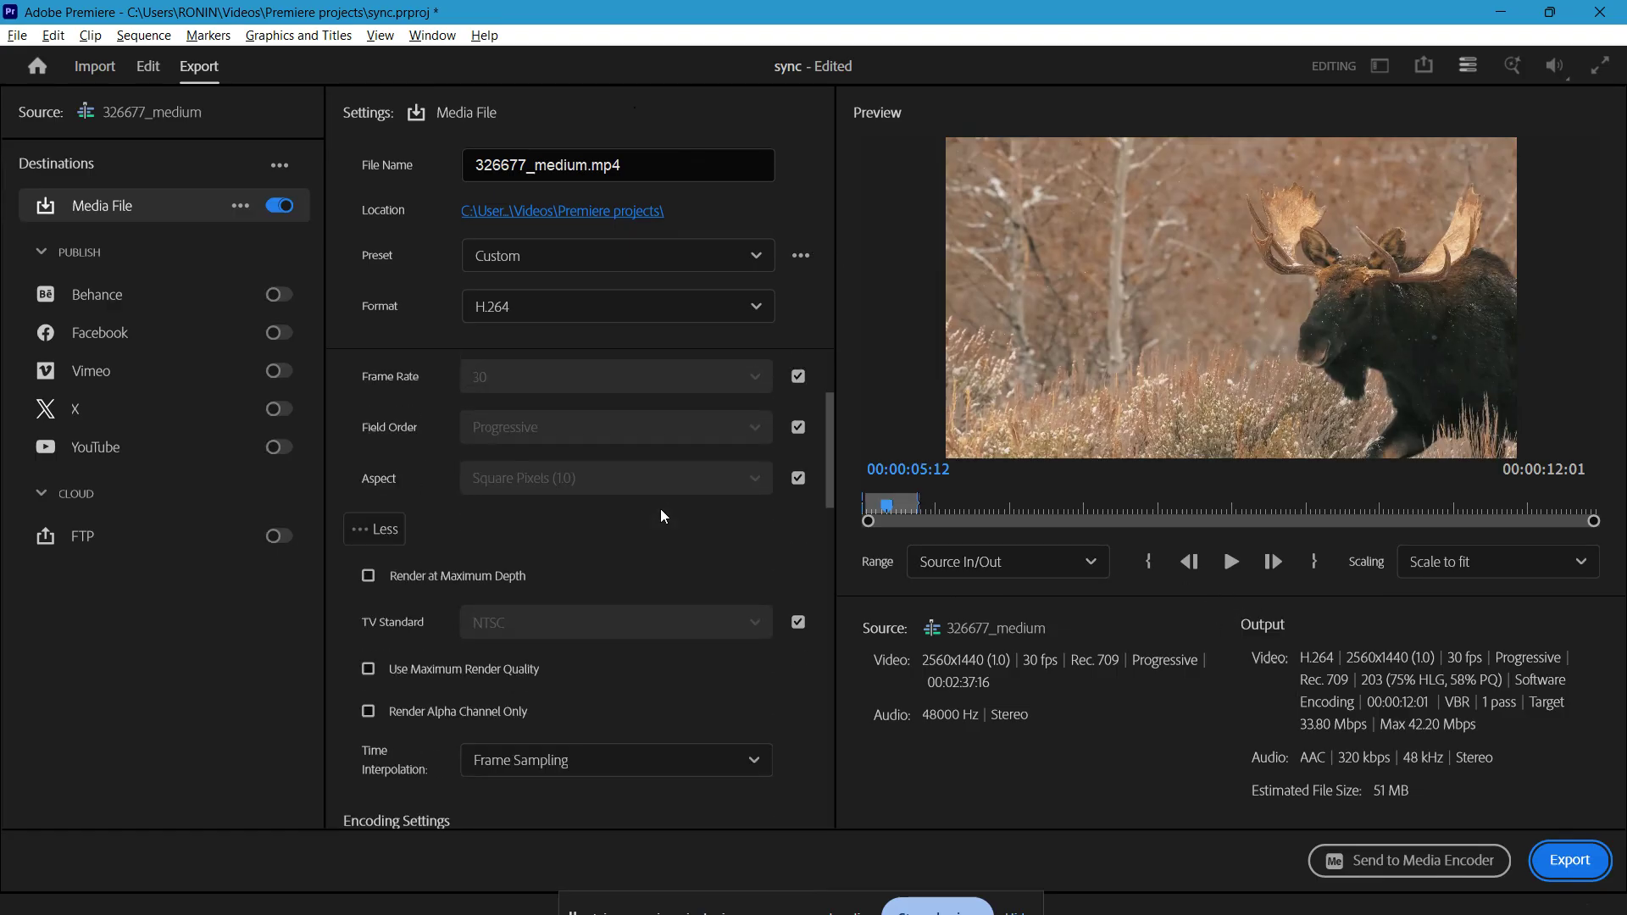
{"action": "scroll", "coordinate": [661, 516], "scroll_direction": "down", "scroll_amount": 4}
{"action": "scroll", "coordinate": [661, 515], "scroll_direction": "down", "scroll_amount": 1}
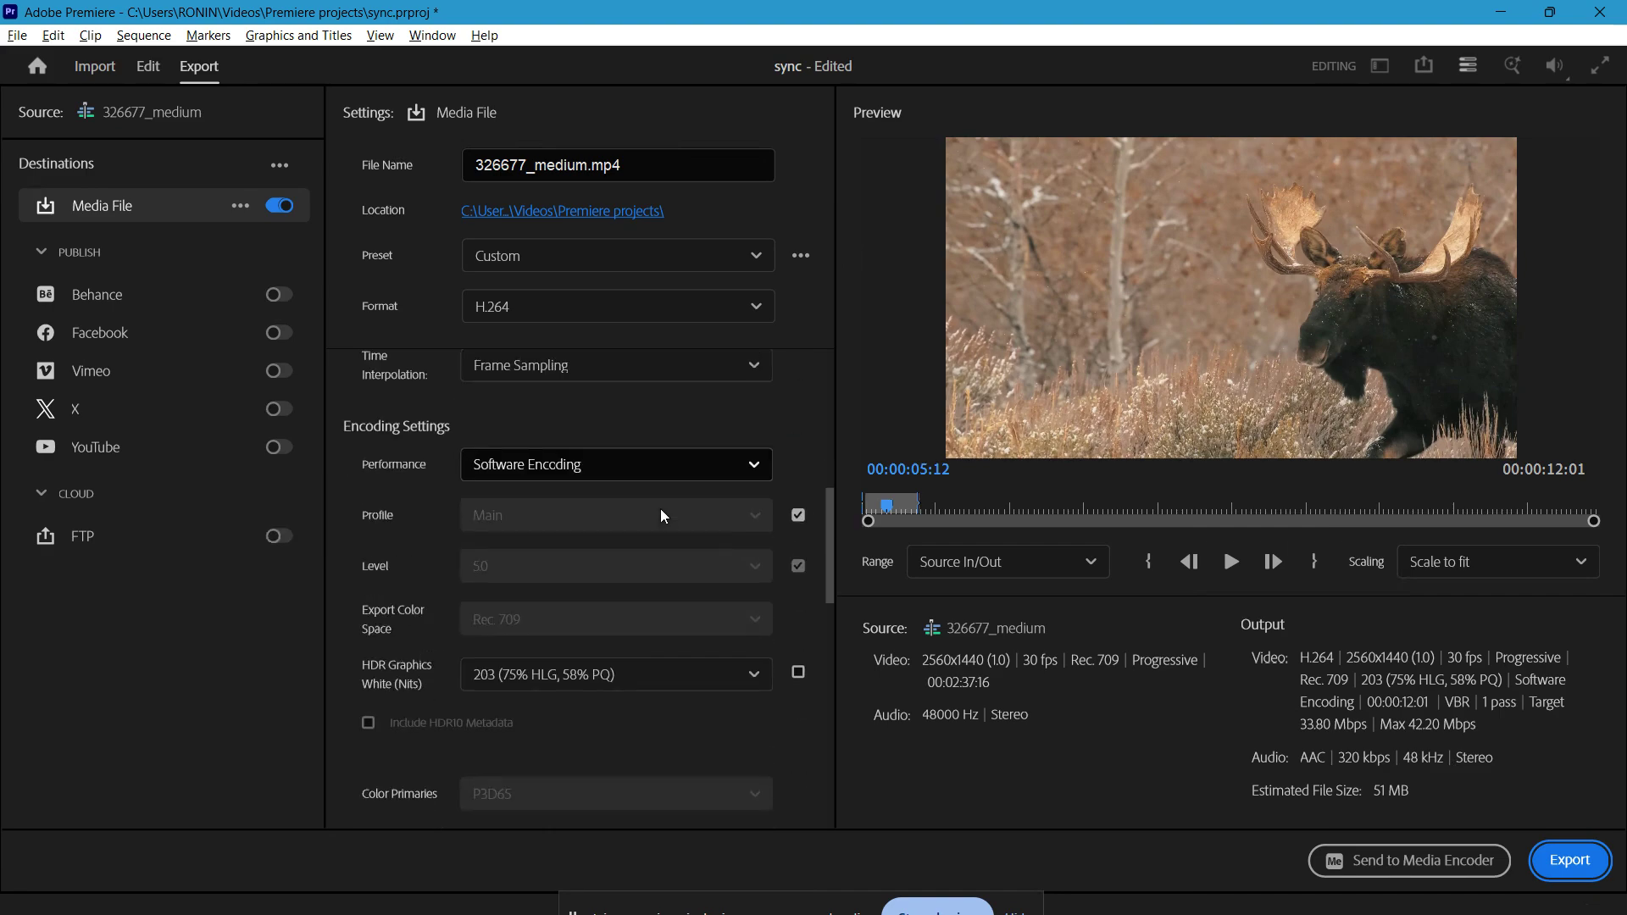
{"action": "scroll", "coordinate": [660, 515], "scroll_direction": "down", "scroll_amount": 3}
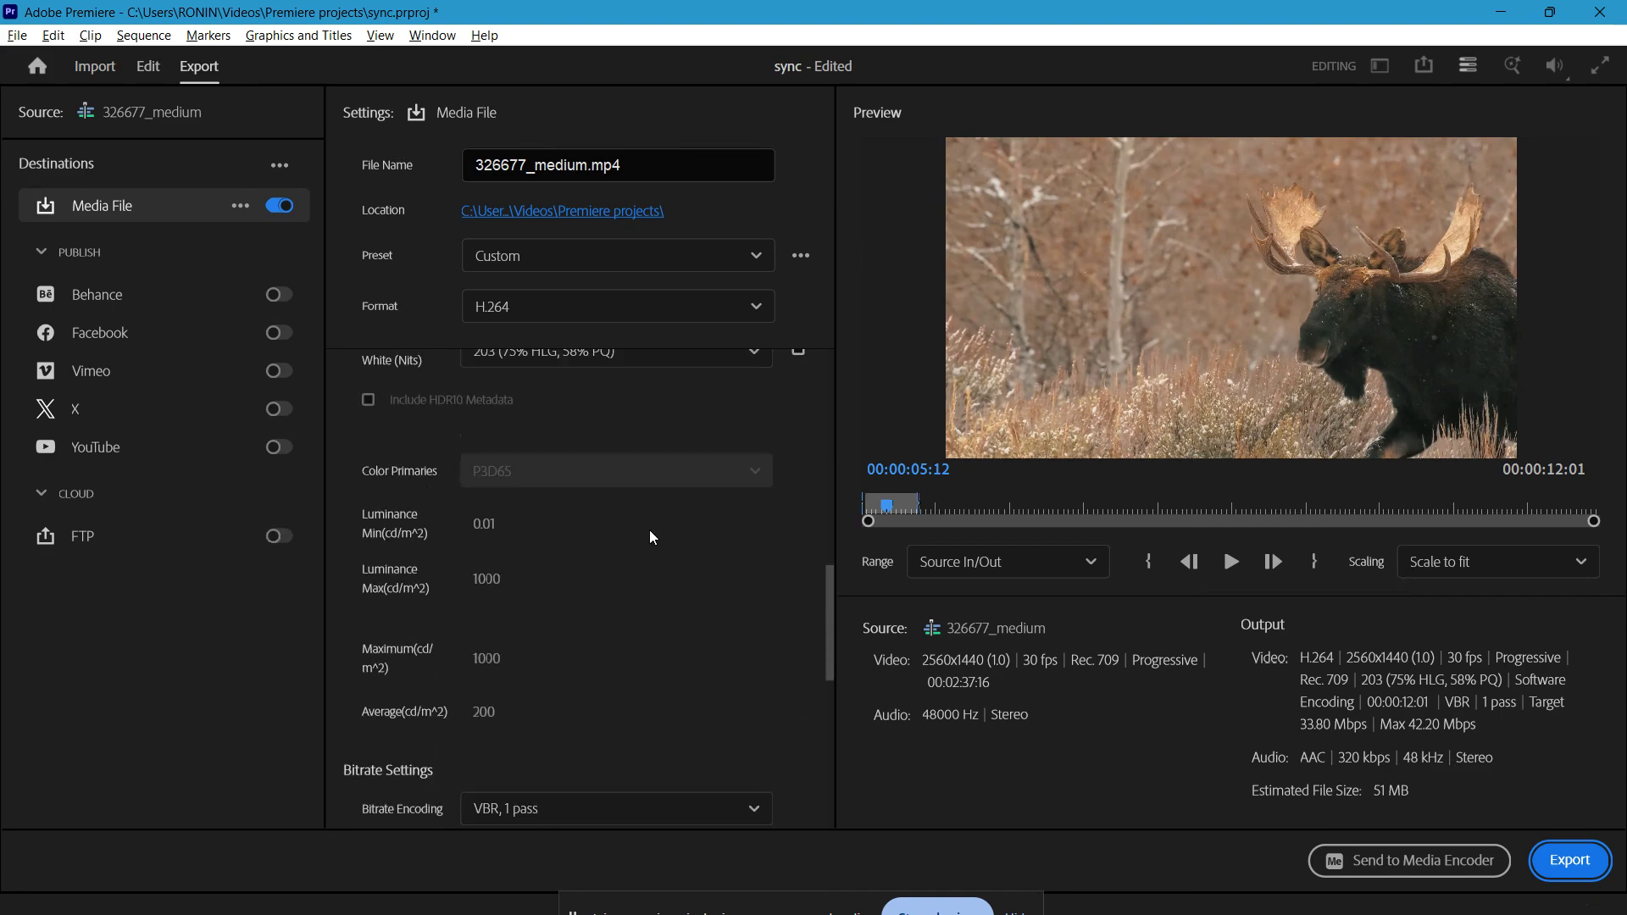
{"action": "scroll", "coordinate": [651, 536], "scroll_direction": "down", "scroll_amount": 2}
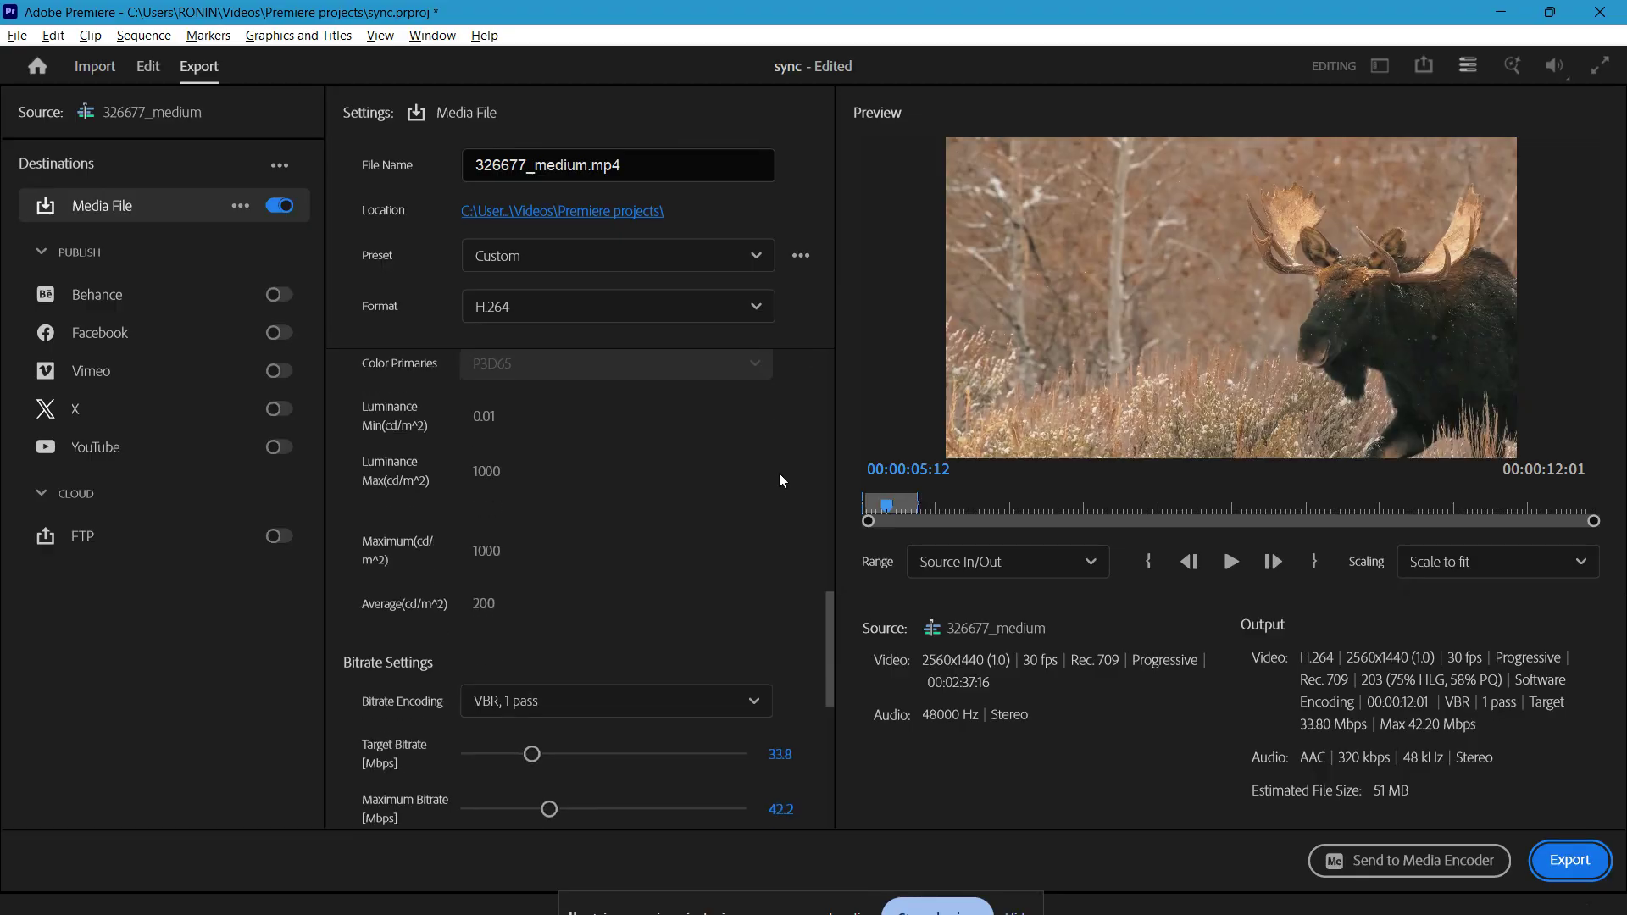
{"action": "scroll", "coordinate": [798, 461], "scroll_direction": "up", "scroll_amount": 6}
{"action": "scroll", "coordinate": [800, 401], "scroll_direction": "up", "scroll_amount": 4}
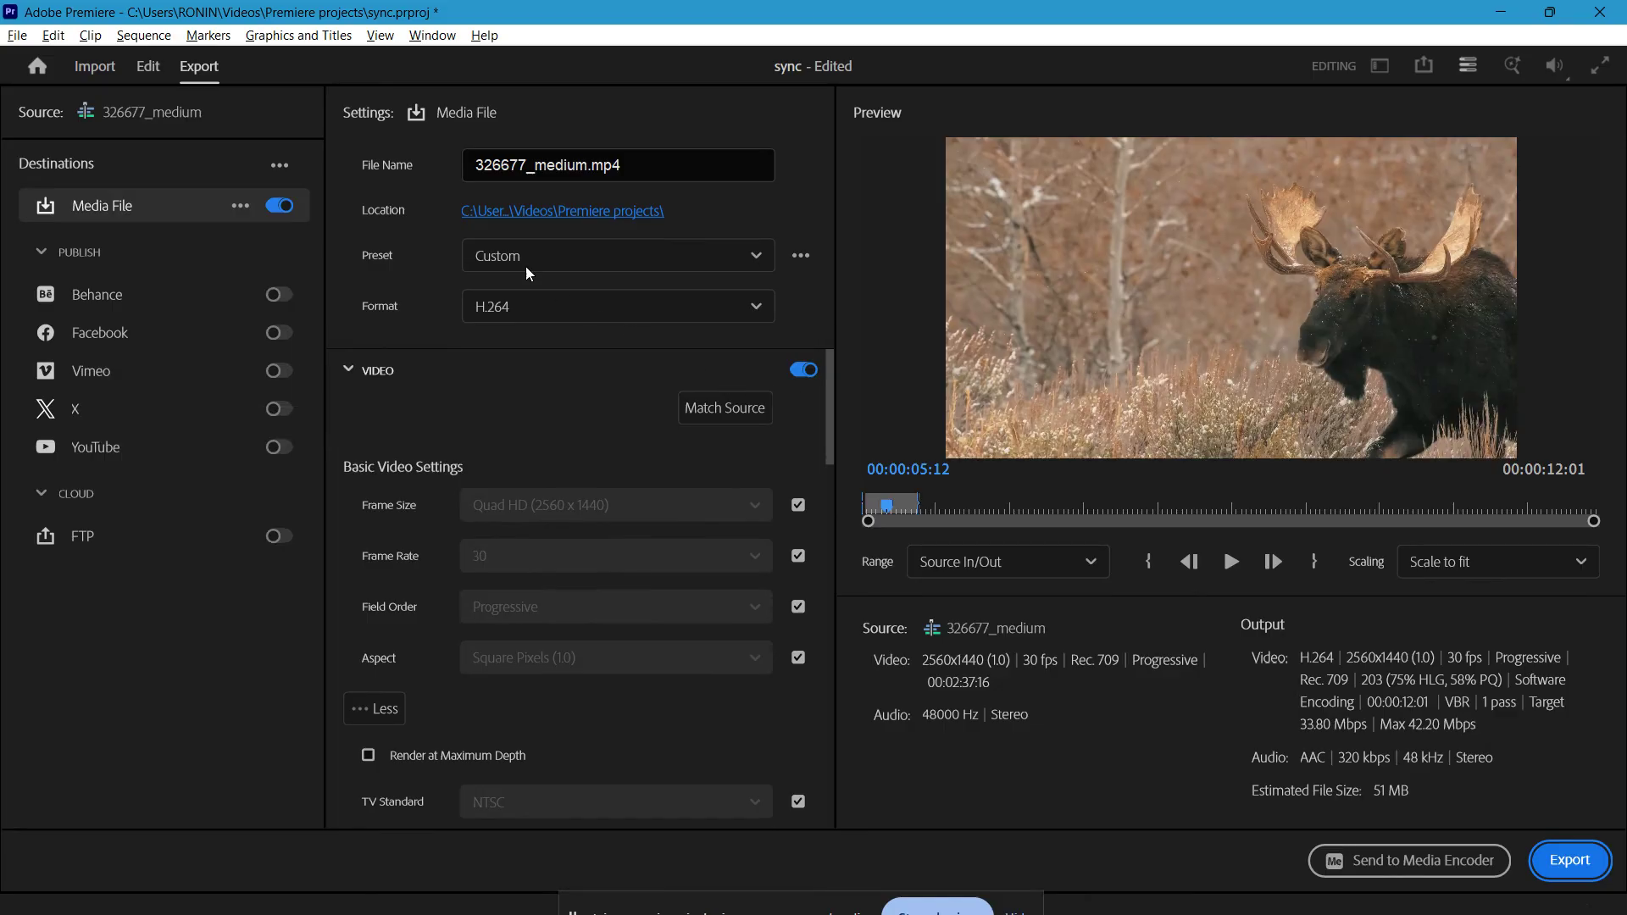
{"action": "left_click", "coordinate": [148, 67]}
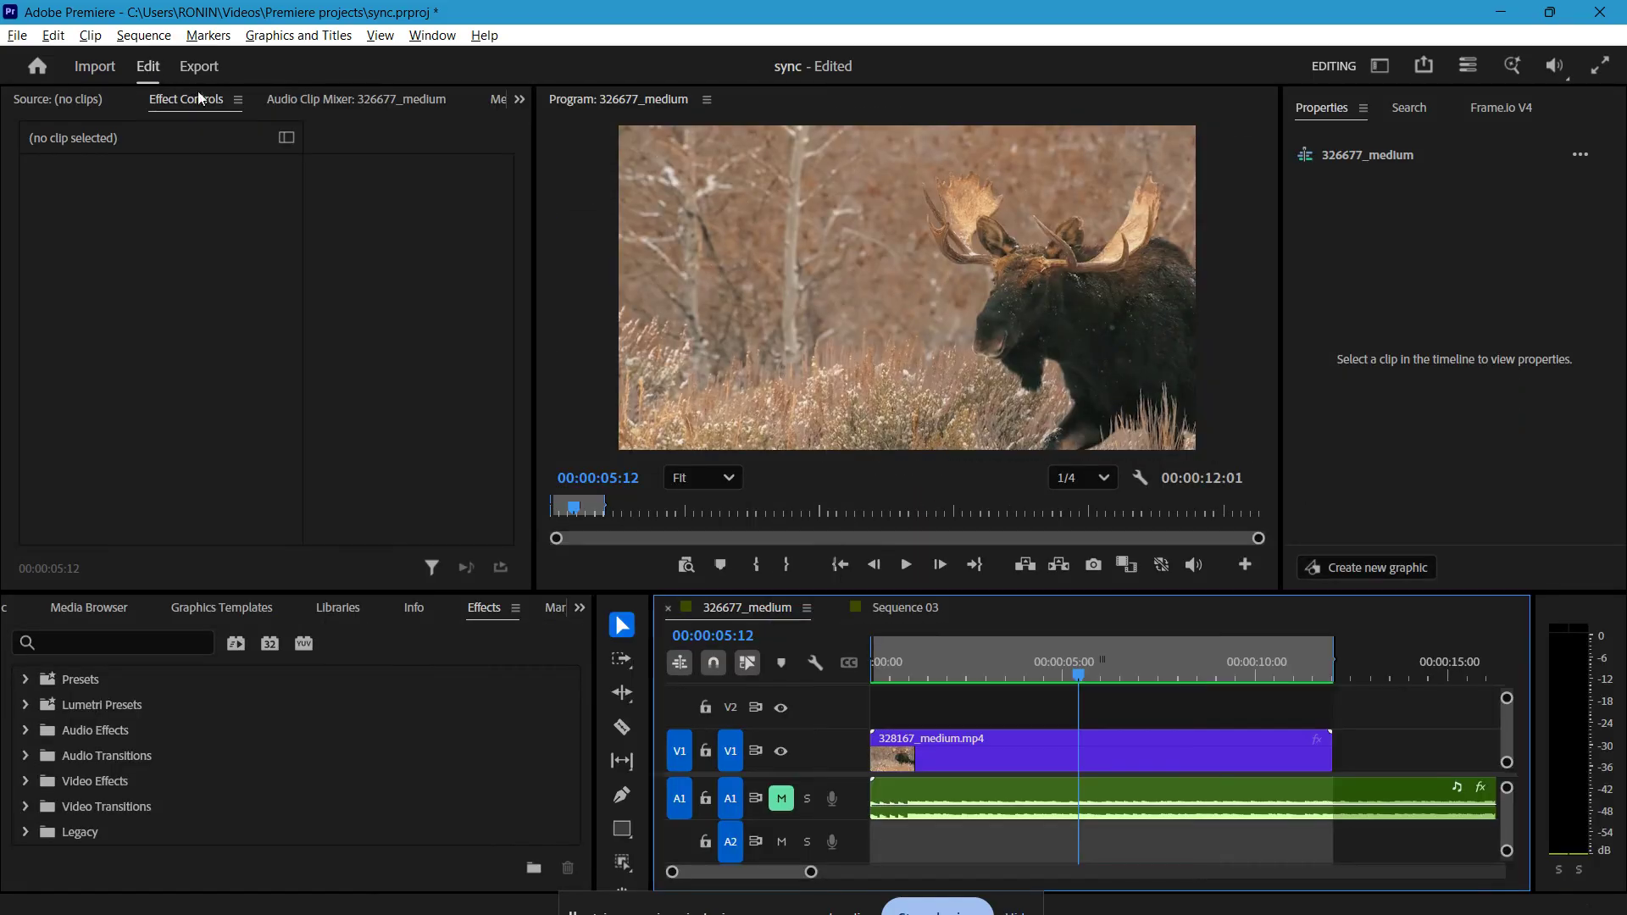